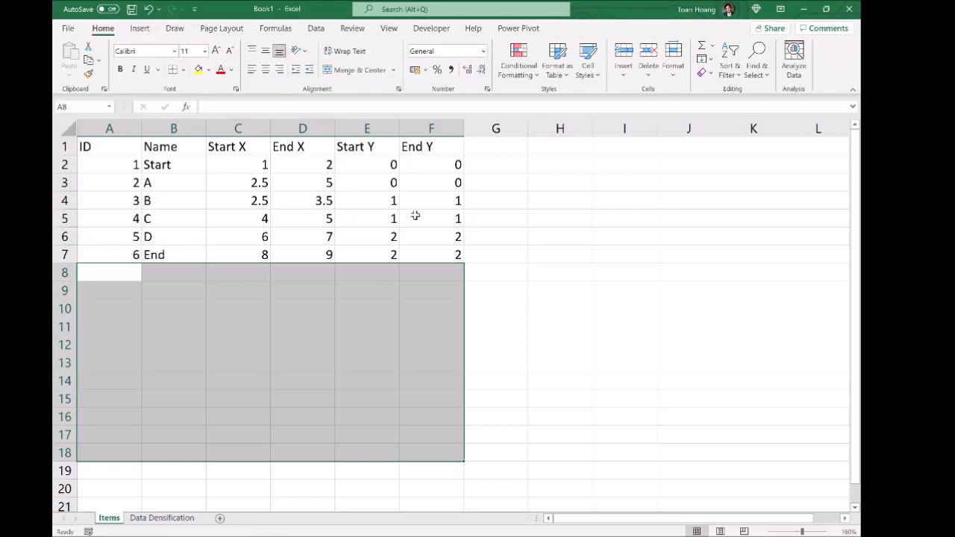
# Step: Clear the selection on the completed Items table by clicking an empty cell
pyautogui.click(559, 267)
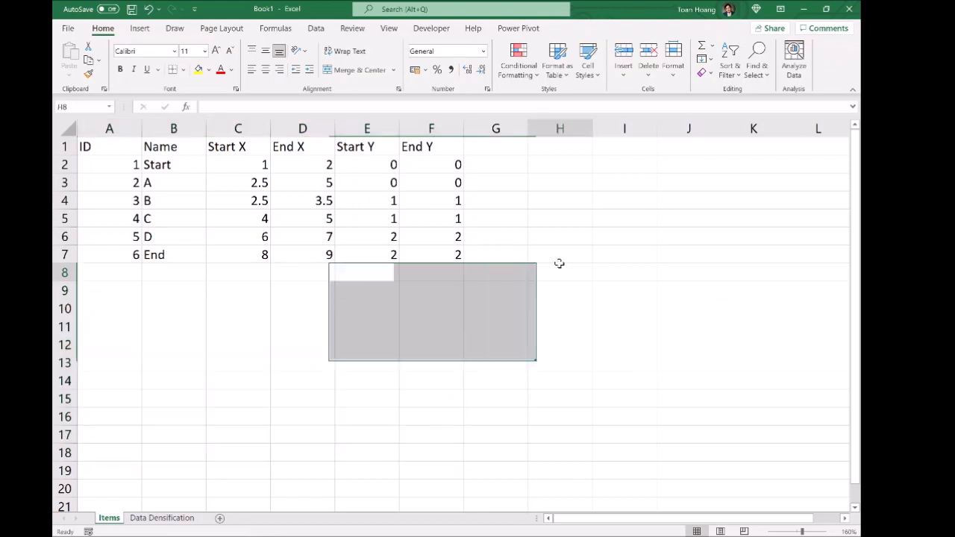
# Step: Add a new worksheet named Links and zoom into its grid
pyautogui.click(219, 517)
pyautogui.doubleClick(139, 518)
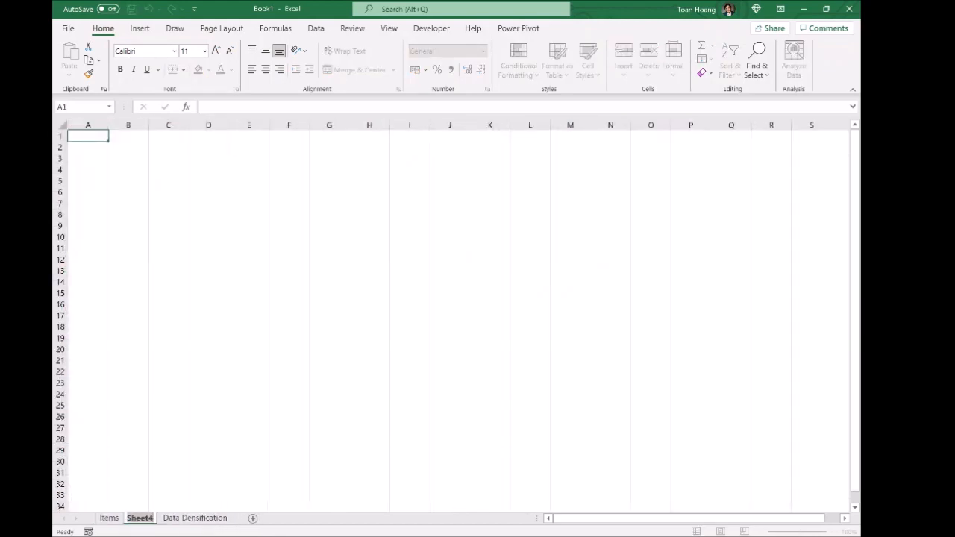
pyautogui.write('Links')
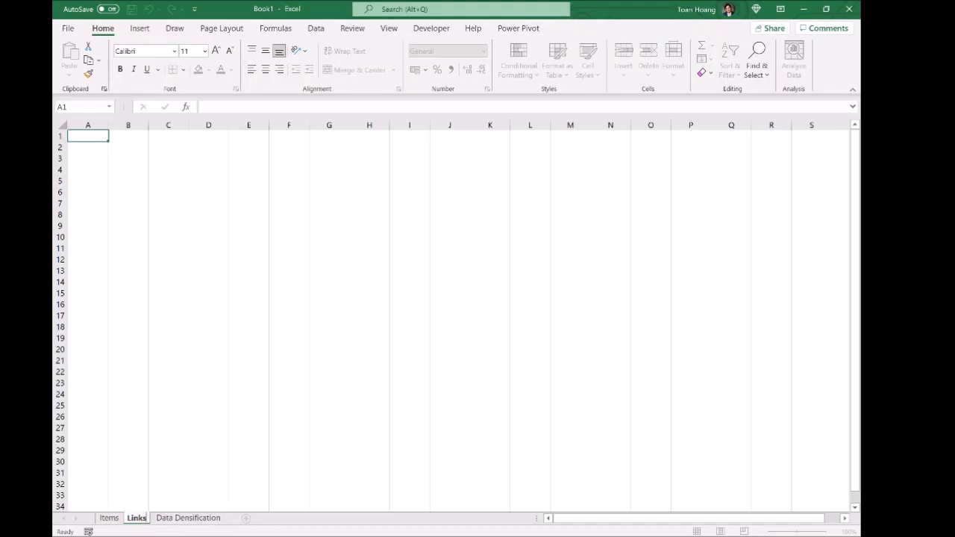
pyautogui.press('Return')
pyautogui.click(273, 363)
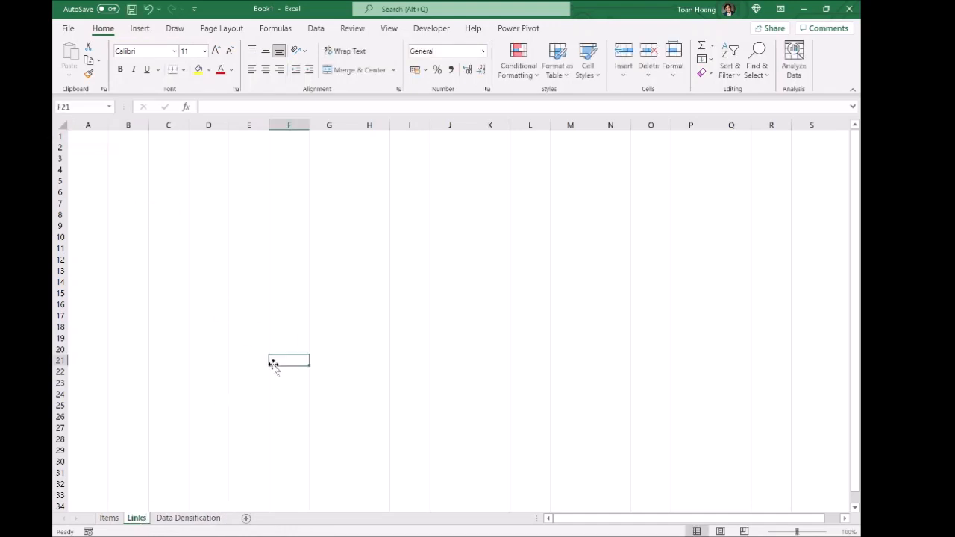
pyautogui.scroll(3, 273, 364)
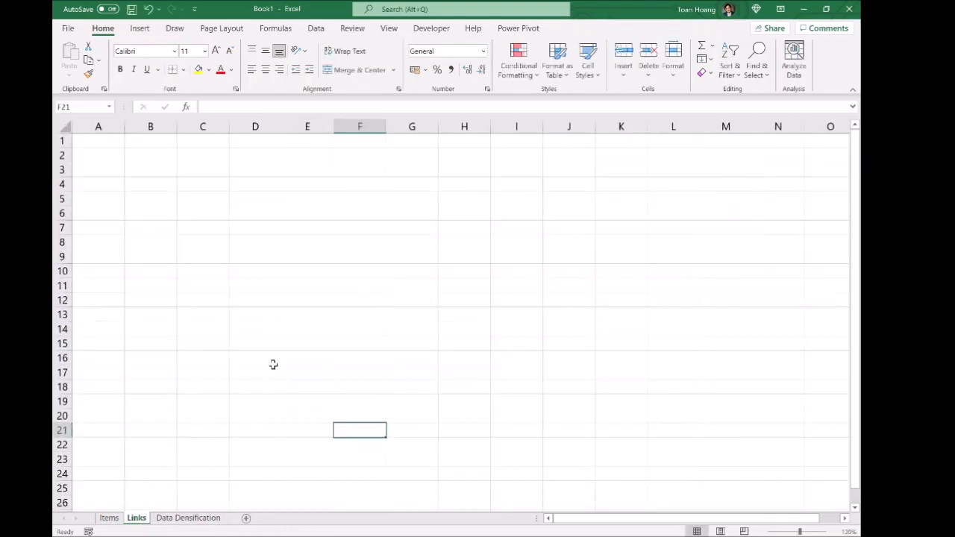
pyautogui.click(294, 340)
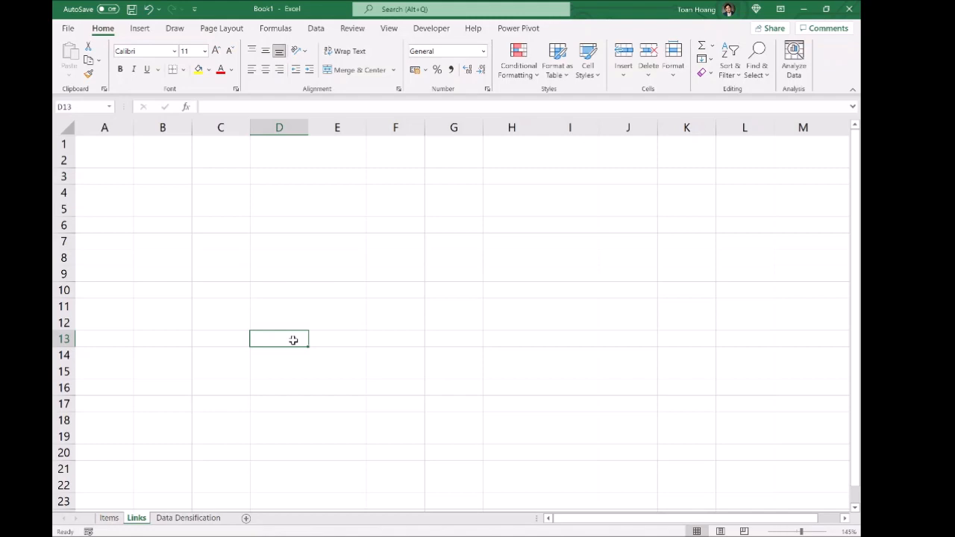
# Step: Enter the ID header and LINK1, LINK2, LINK3 down column A
pyautogui.click(104, 144)
pyautogui.write('ID')
pyautogui.press('Return')
pyautogui.write('L')
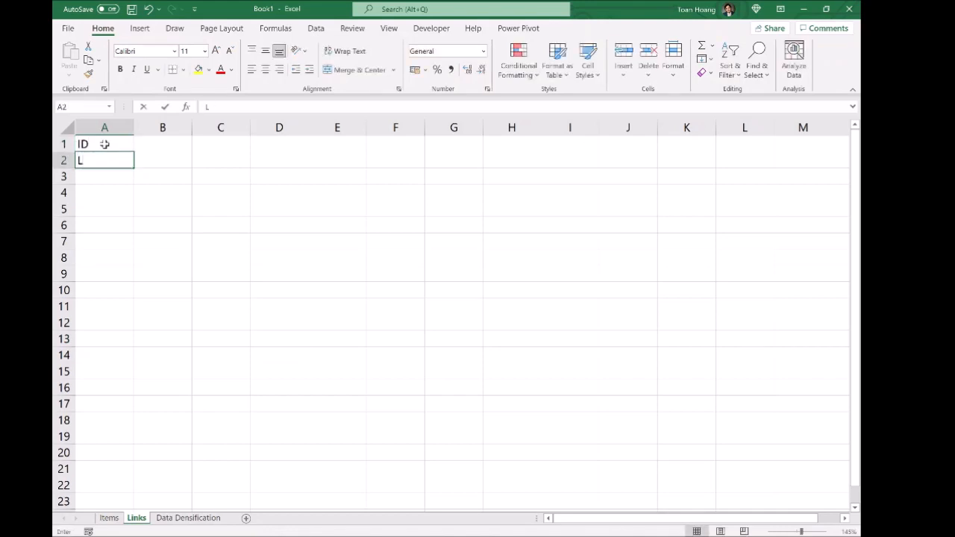
pyautogui.write('INK1')
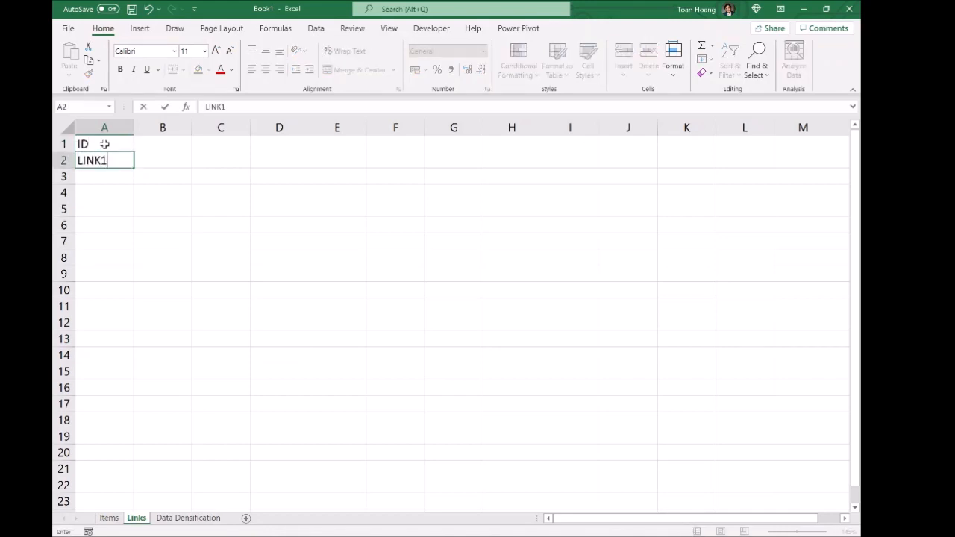
pyautogui.press('Return')
pyautogui.write('LINK2')
pyautogui.press('Return')
pyautogui.write('LINK3')
pyautogui.press('Return')
# Step: Add LINK4, LINK5 and LINK6 below them in column A
pyautogui.write('LINK4')
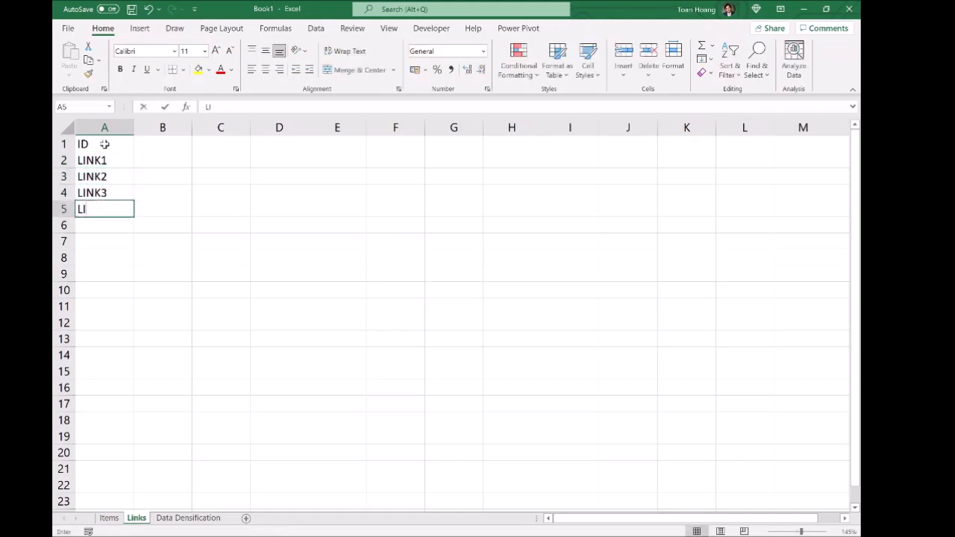
pyautogui.press('Return')
pyautogui.write('LINK5')
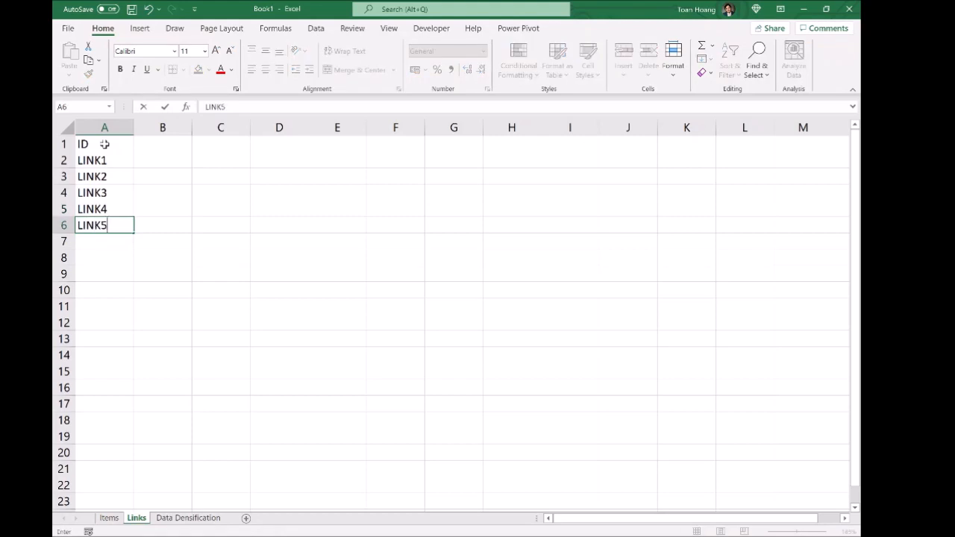
pyautogui.press('Return')
pyautogui.write('LINK6')
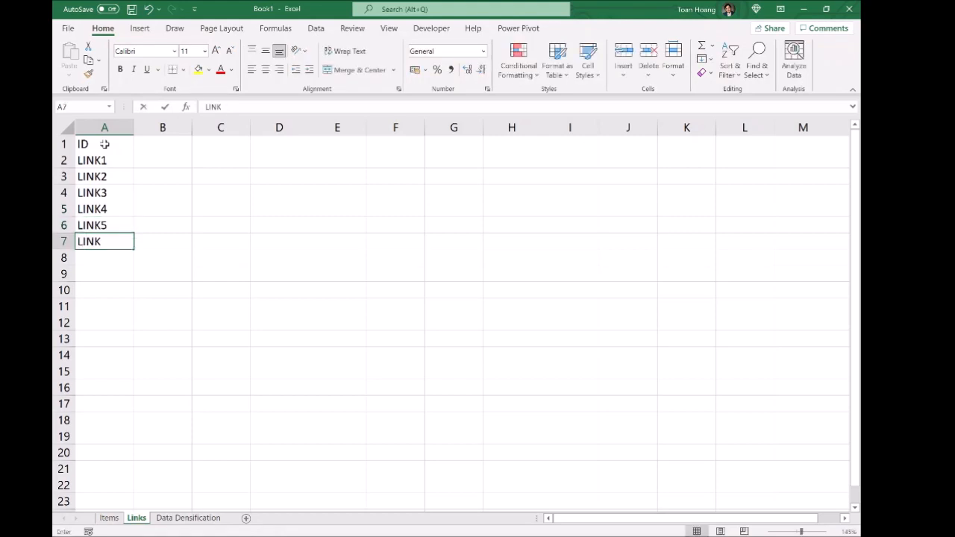
pyautogui.press('Return')
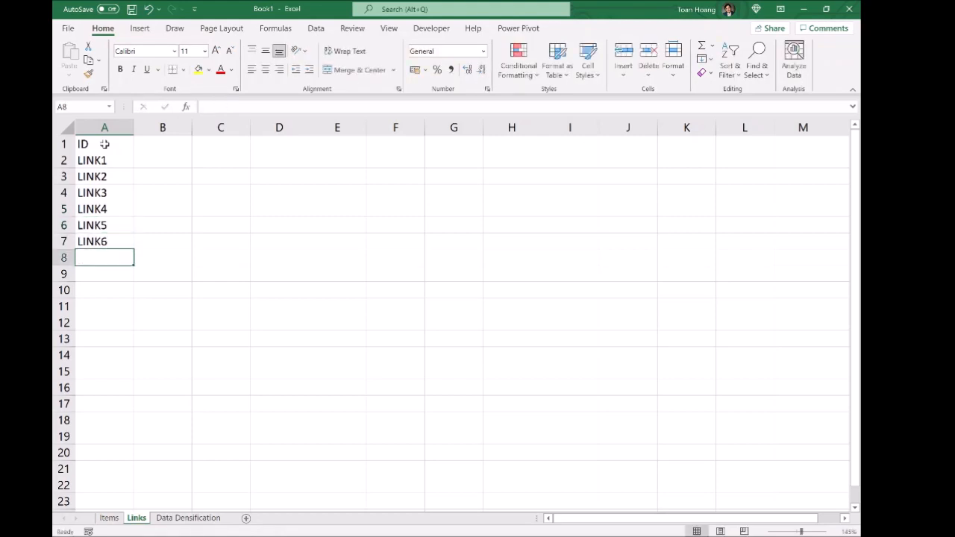
pyautogui.click(184, 149)
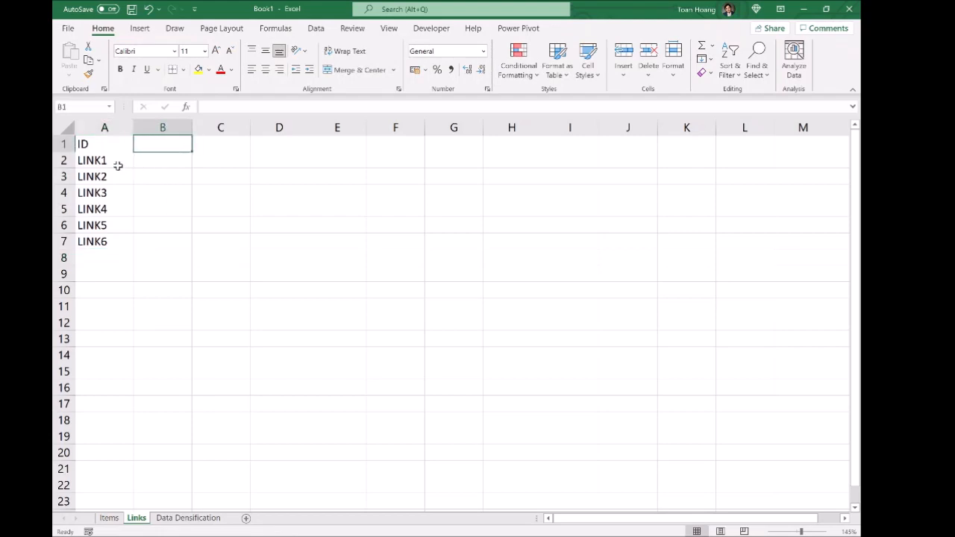
# Step: Enter the Start Item and End Item headers in B1 and C1
pyautogui.doubleClick(177, 144)
pyautogui.write('Start Items')
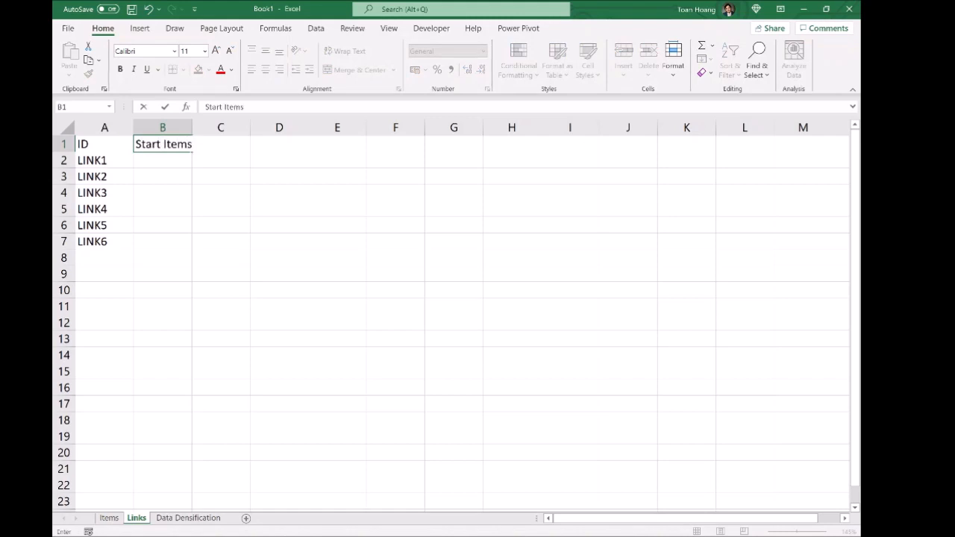
pyautogui.press('Return')
pyautogui.press('Up')
pyautogui.press('Right')
pyautogui.write('End Item')
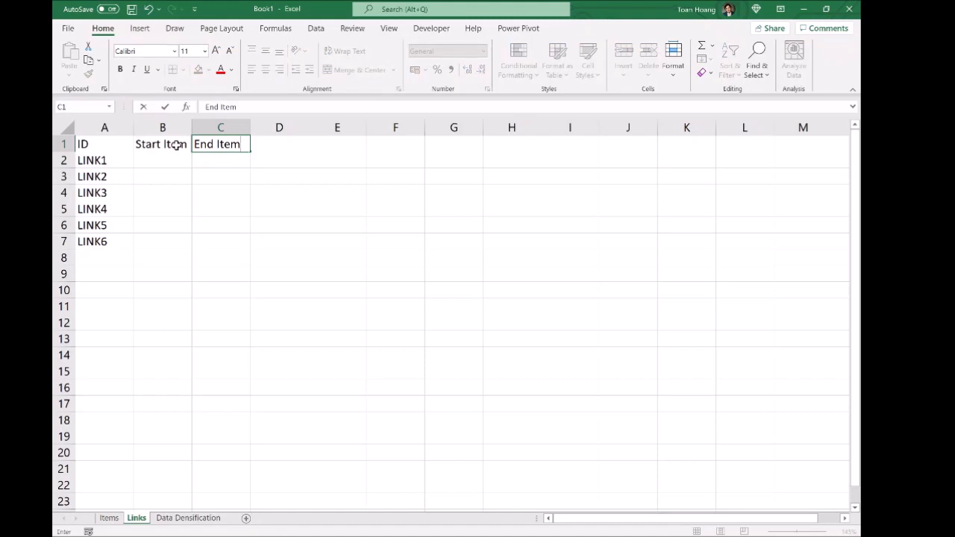
pyautogui.press('Return')
pyautogui.press('Up')
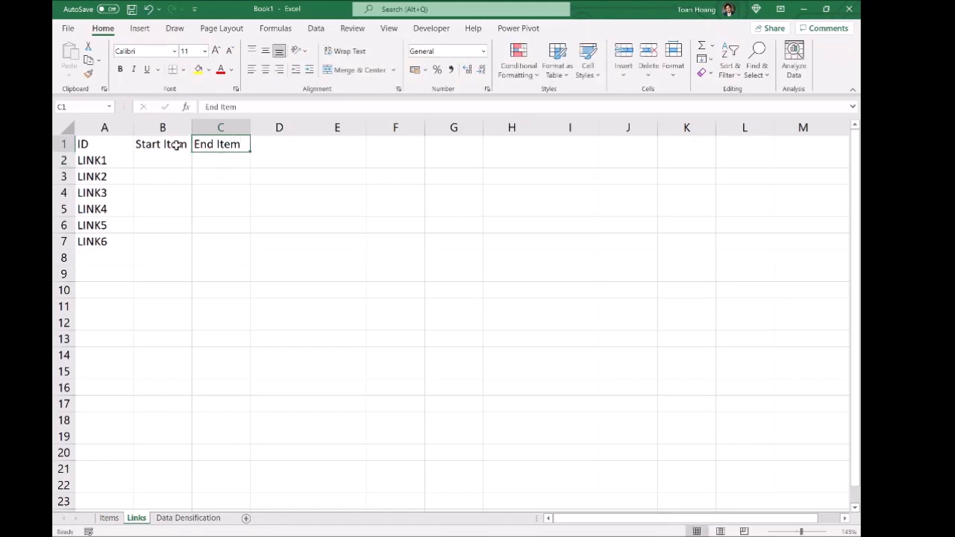
pyautogui.press('Right')
# Step: Add the Start X, End X, Start Y and End Y headers in D1:G1
pyautogui.write('Start X')
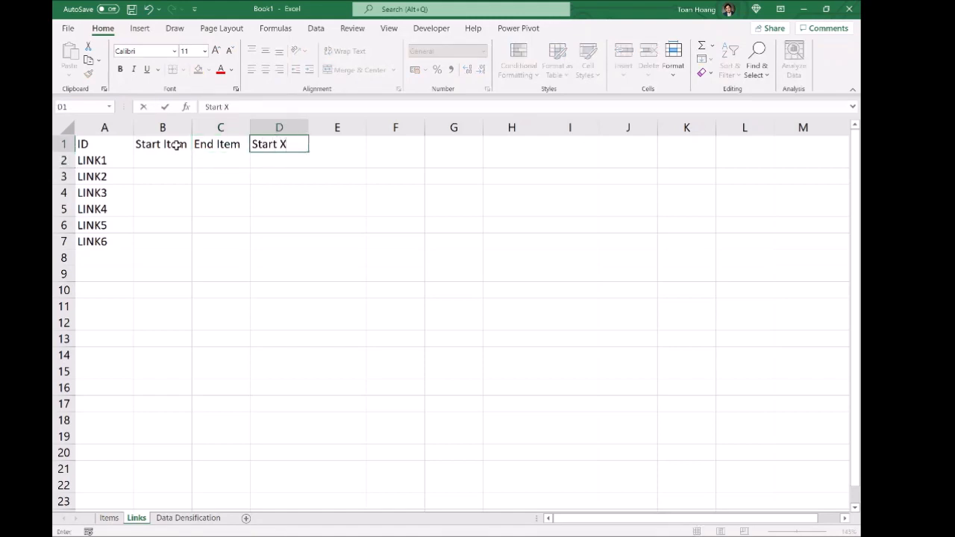
pyautogui.press('Tab')
pyautogui.write('End X')
pyautogui.press('Tab')
pyautogui.write('Start Y')
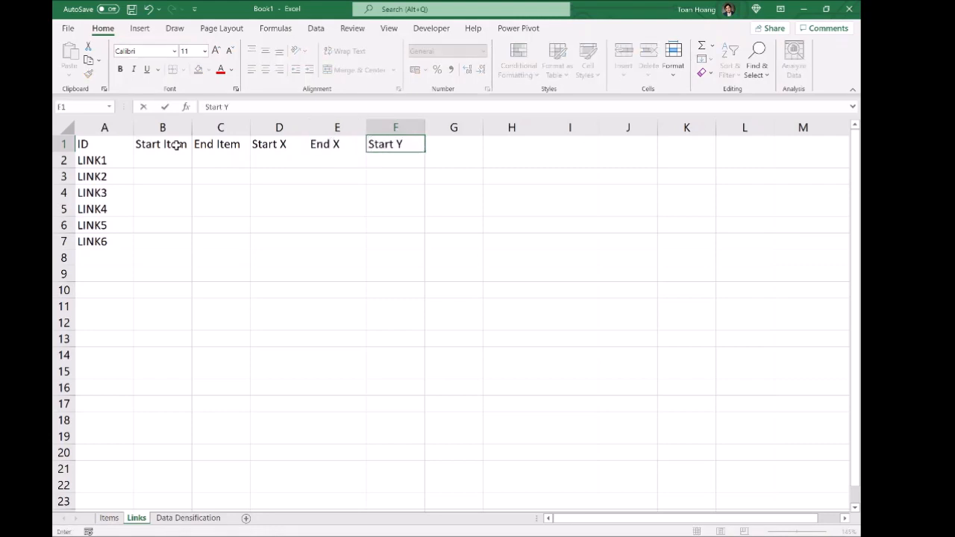
pyautogui.press('Tab')
pyautogui.write('End')
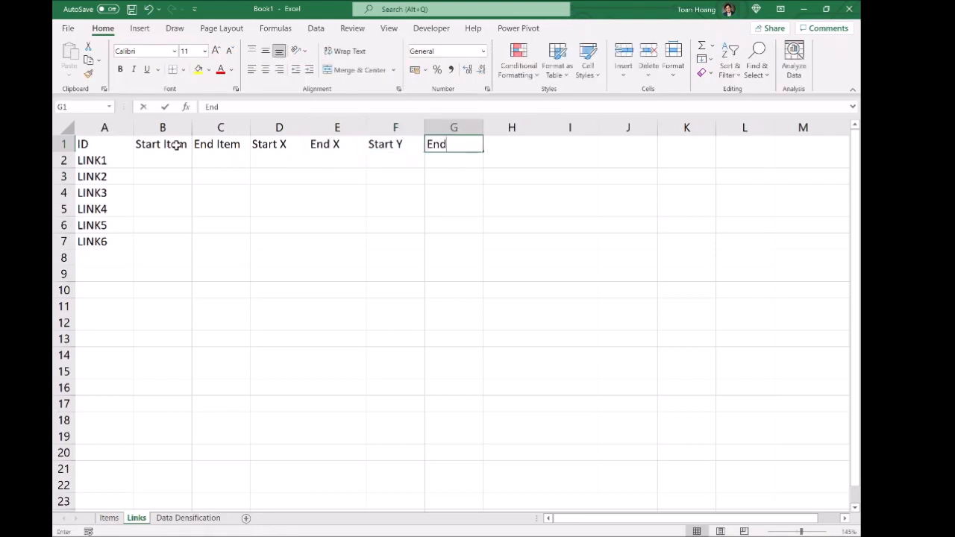
pyautogui.press('Return')
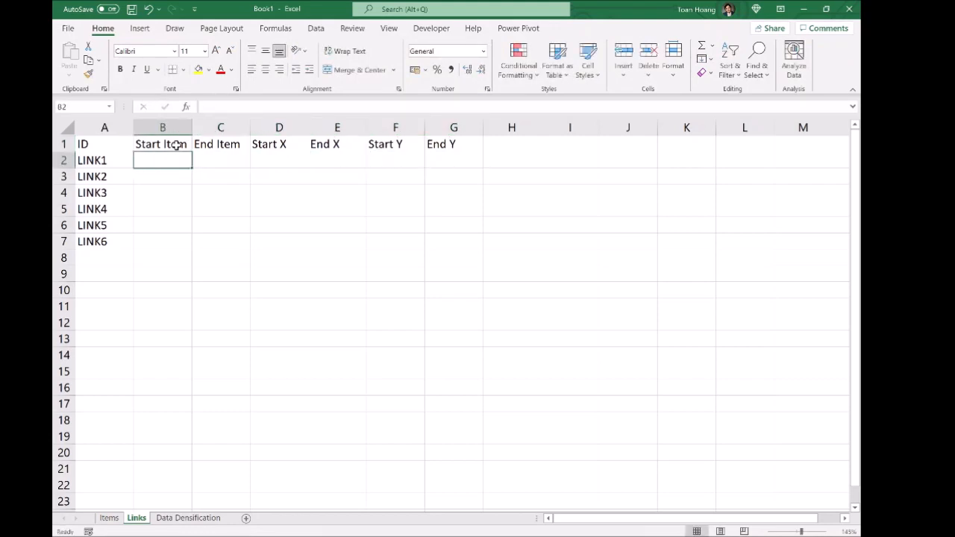
# Step: Enter item pairs 1→2, 1→3 and 3→4 for LINK1 to LINK3
pyautogui.write('1')
pyautogui.press('Tab')
pyautogui.write('2')
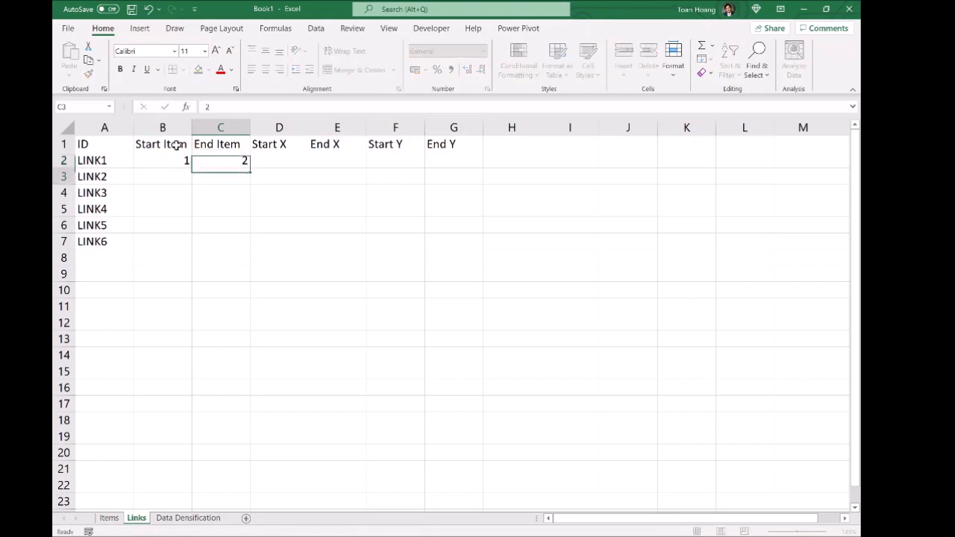
pyautogui.press('Return')
pyautogui.write('1')
pyautogui.press('Tab')
pyautogui.write('3')
pyautogui.press('Return')
pyautogui.write('3')
pyautogui.press('Tab')
pyautogui.write('4')
pyautogui.press('Return')
# Step: Enter pairs 2→5, 4→5 and 5→6 for LINK4 to LINK6, then select D2:G7
pyautogui.write('2')
pyautogui.press('Tab')
pyautogui.write('5')
pyautogui.press('Down')
pyautogui.press('Left')
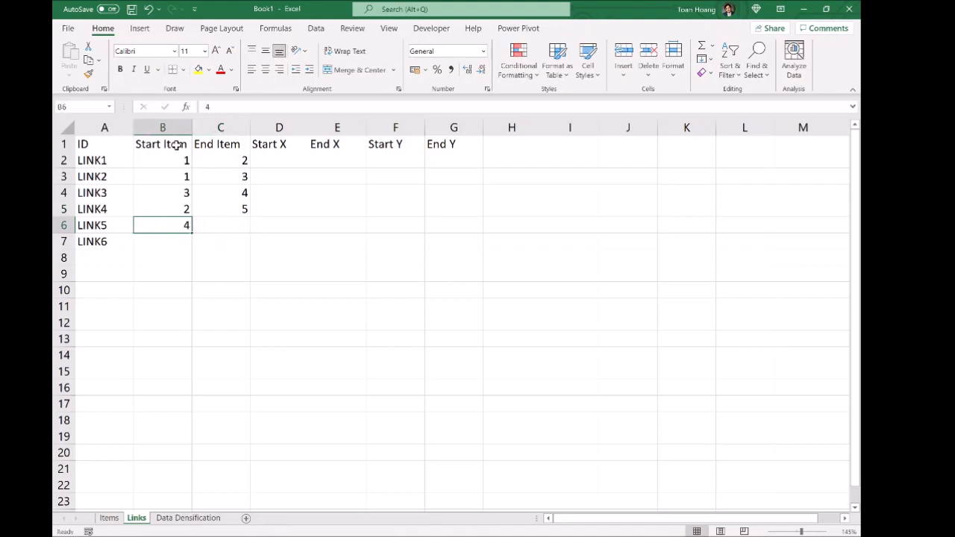
pyautogui.press('Tab')
pyautogui.write('5')
pyautogui.press('Return')
pyautogui.write('5')
pyautogui.press('Tab')
pyautogui.write('6')
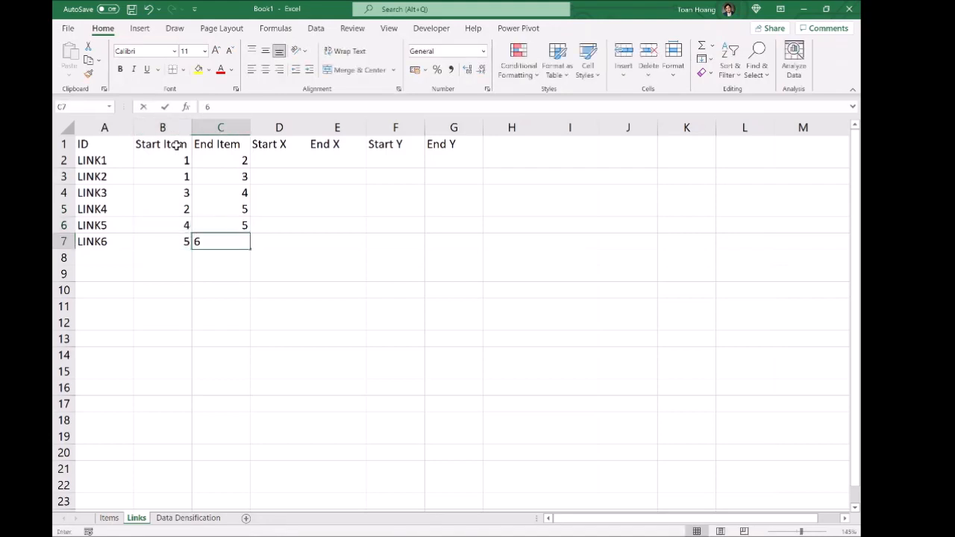
pyautogui.press('Tab')
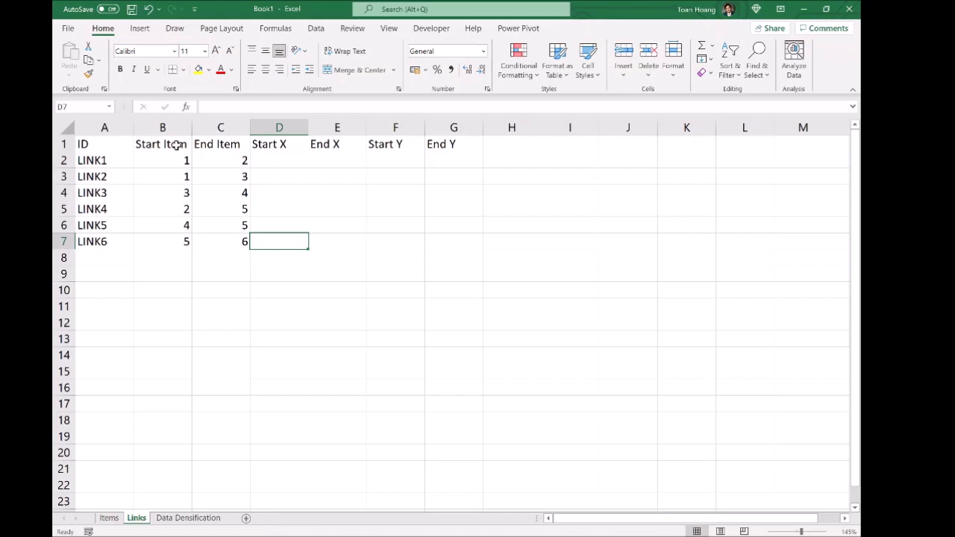
pyautogui.moveTo(288, 159); pyautogui.dragTo(481, 241)
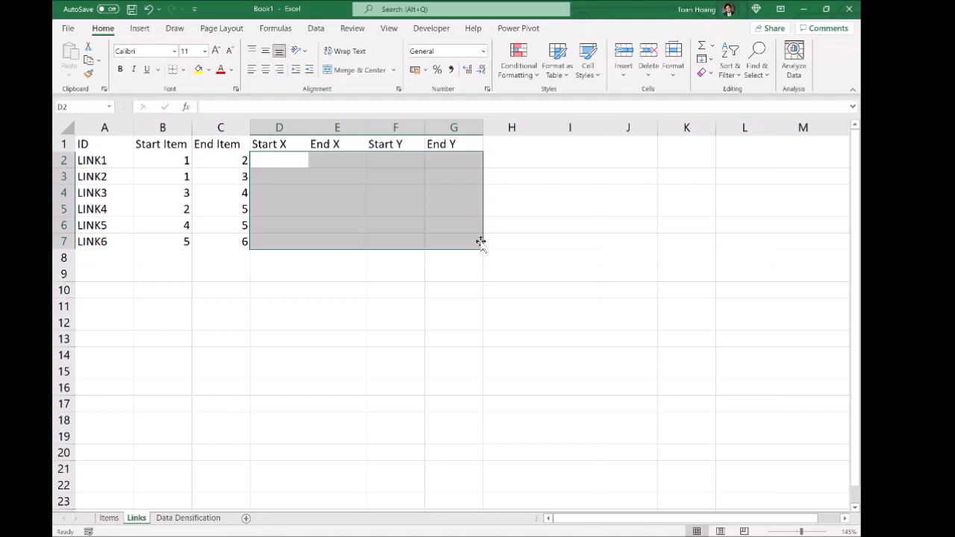
# Step: Start =VLOOKUP( in D2 with B2 as lookup value, opening Function Arguments
pyautogui.click(286, 162)
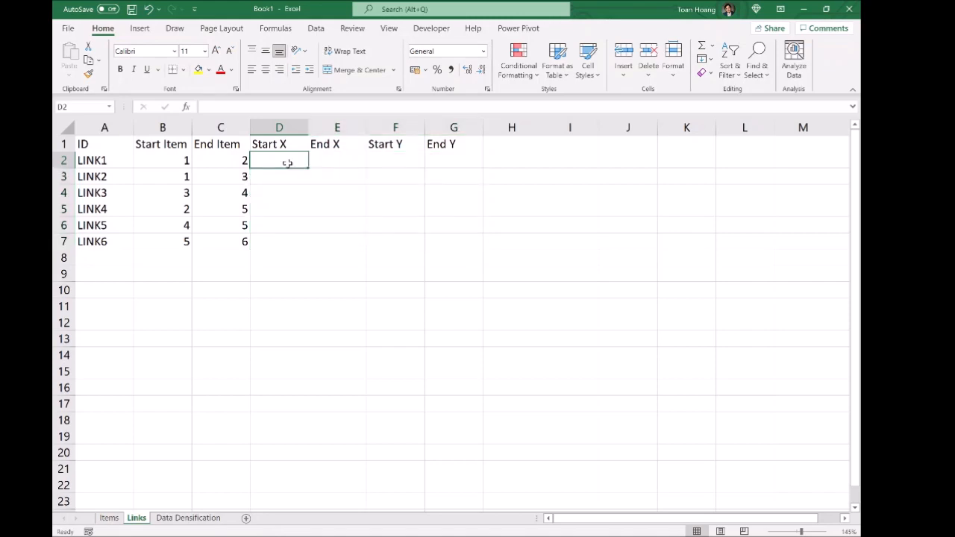
pyautogui.write('=')
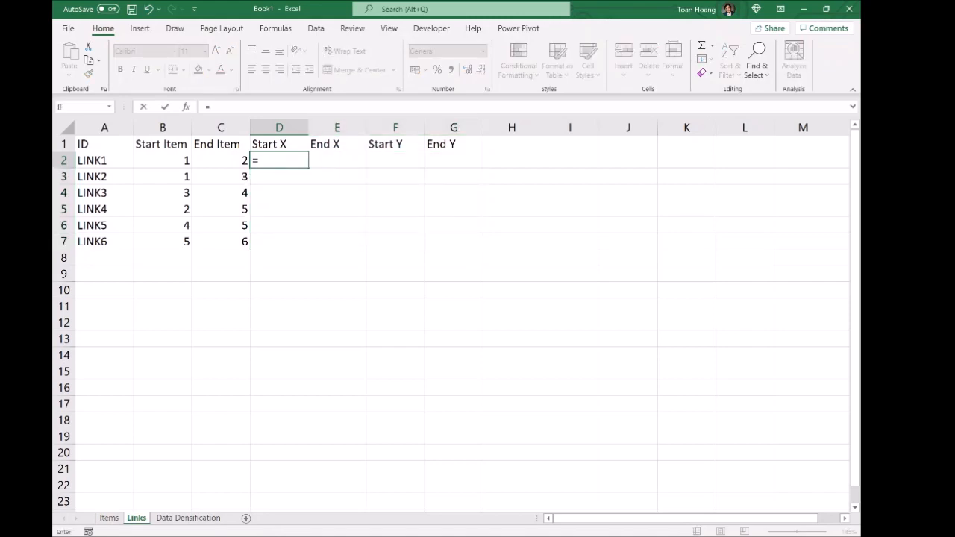
pyautogui.write('VLOOKUP(')
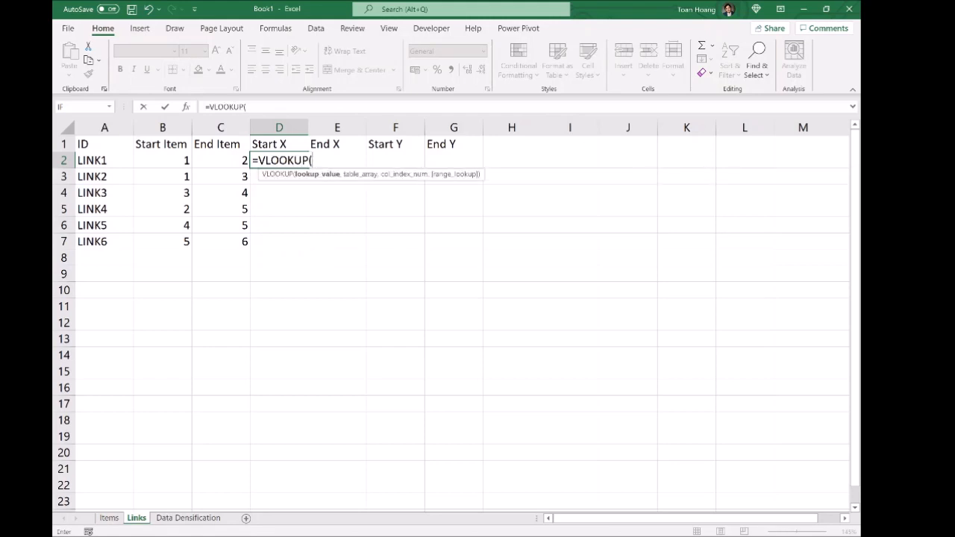
pyautogui.click(170, 161)
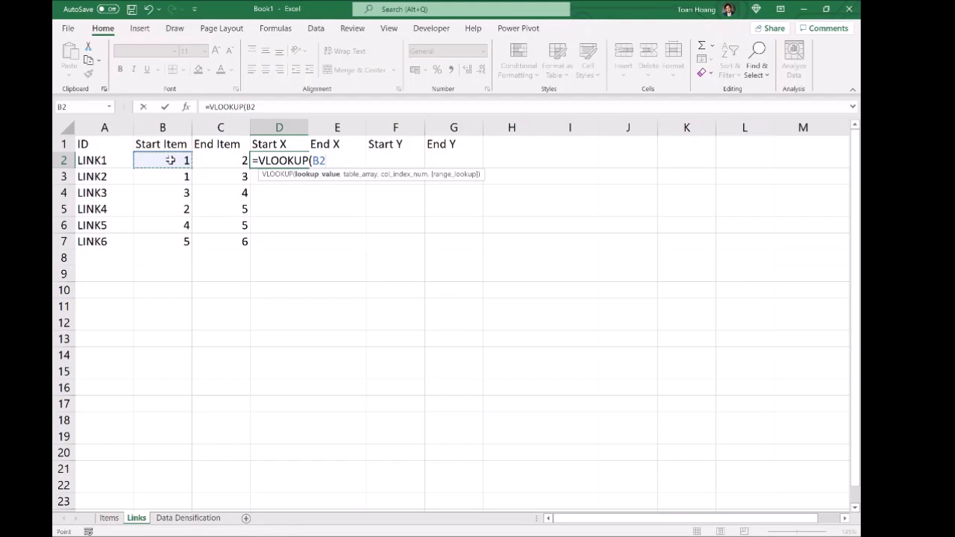
pyautogui.write(',')
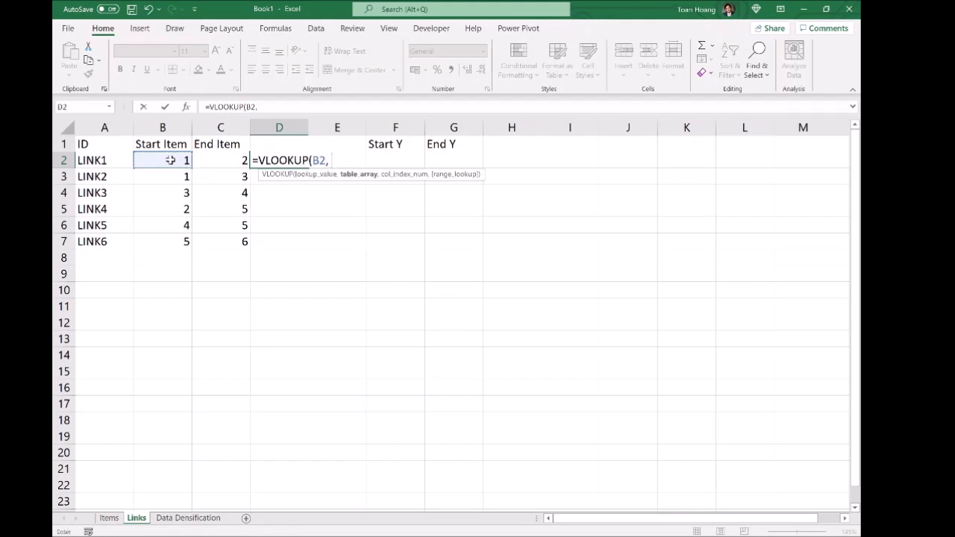
pyautogui.click(187, 106)
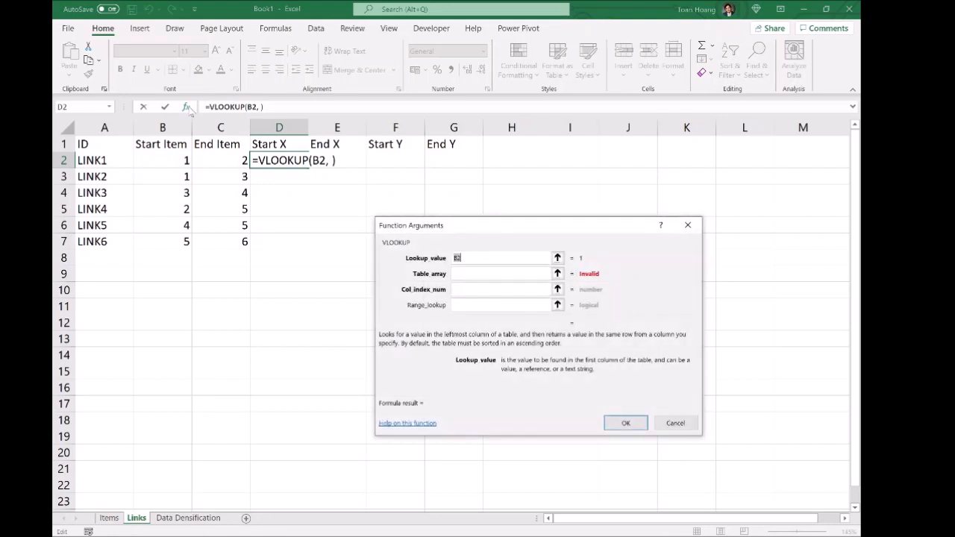
# Step: Set the VLOOKUP table array to Items!A1:F19, correcting a wrong reference along the way
pyautogui.click(558, 274)
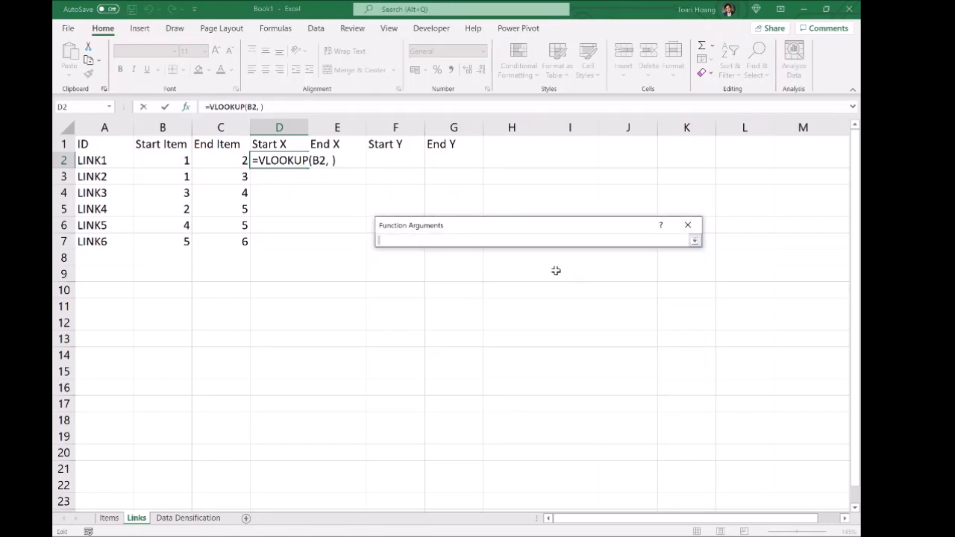
pyautogui.click(109, 518)
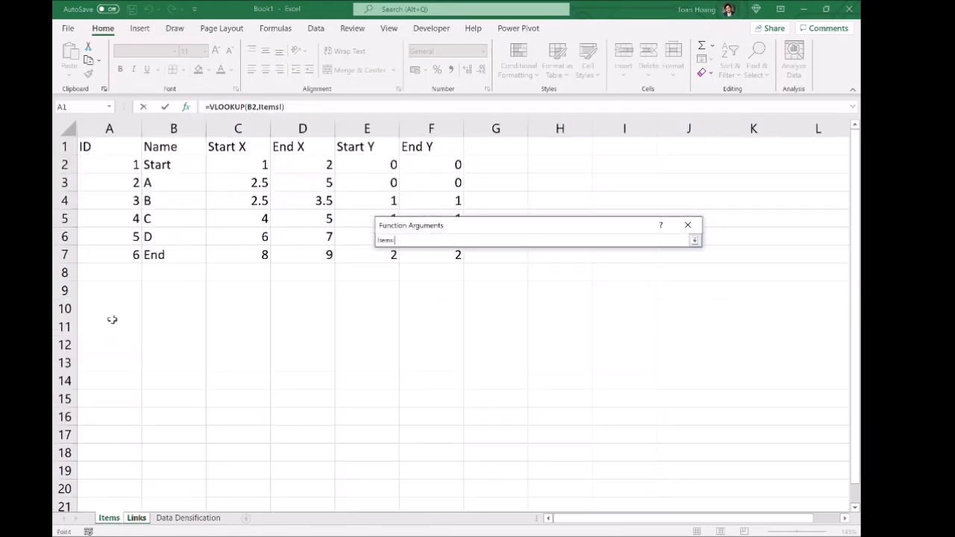
pyautogui.moveTo(110, 149)
pyautogui.mouseDown()
pyautogui.moveTo(409, 379)
pyautogui.moveTo(394, 452)
pyautogui.moveTo(423, 466)
pyautogui.mouseUp()
pyautogui.press('Return')
pyautogui.press('Left')
pyautogui.press('Right')
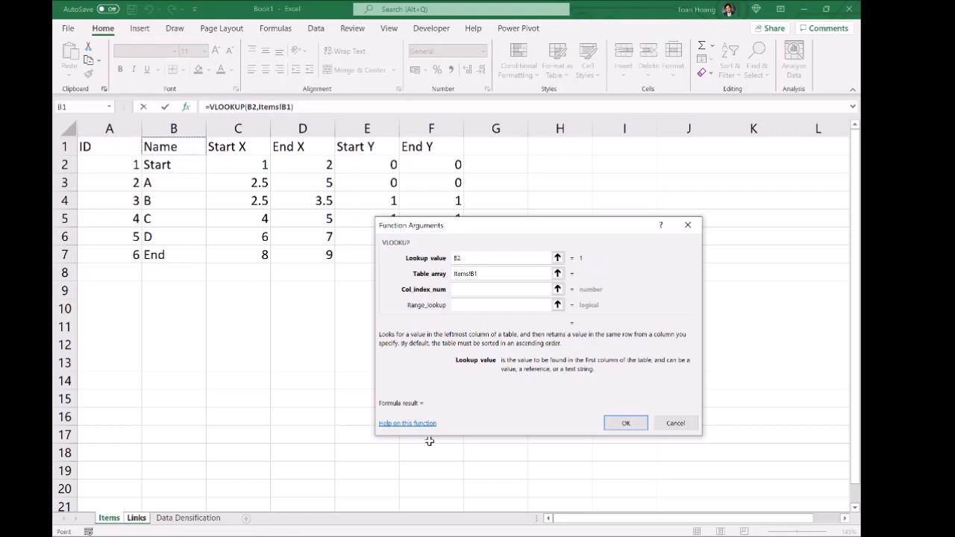
pyautogui.click(557, 273)
pyautogui.write('+')
pyautogui.click(113, 519)
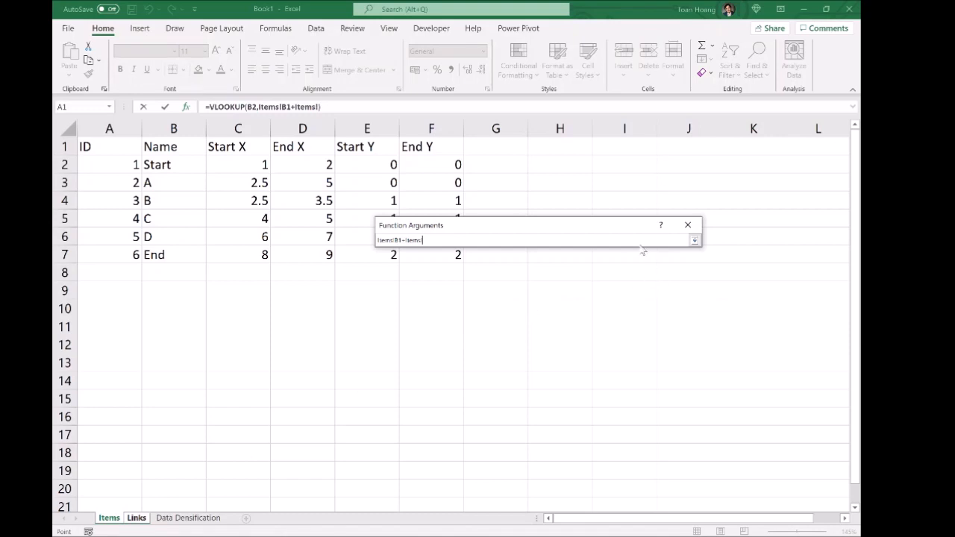
pyautogui.moveTo(427, 240); pyautogui.dragTo(377, 240)
pyautogui.press('BackSpace')
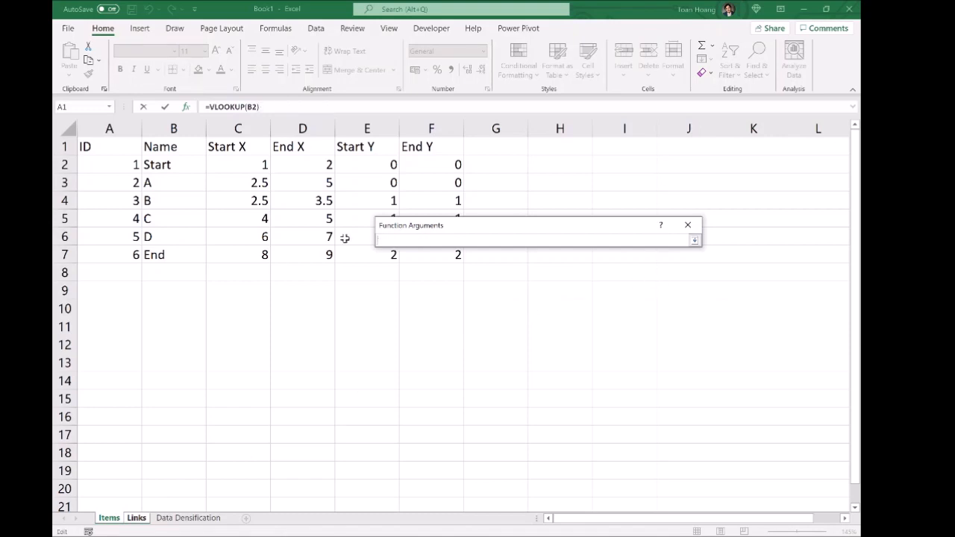
pyautogui.click(108, 519)
pyautogui.click(112, 509)
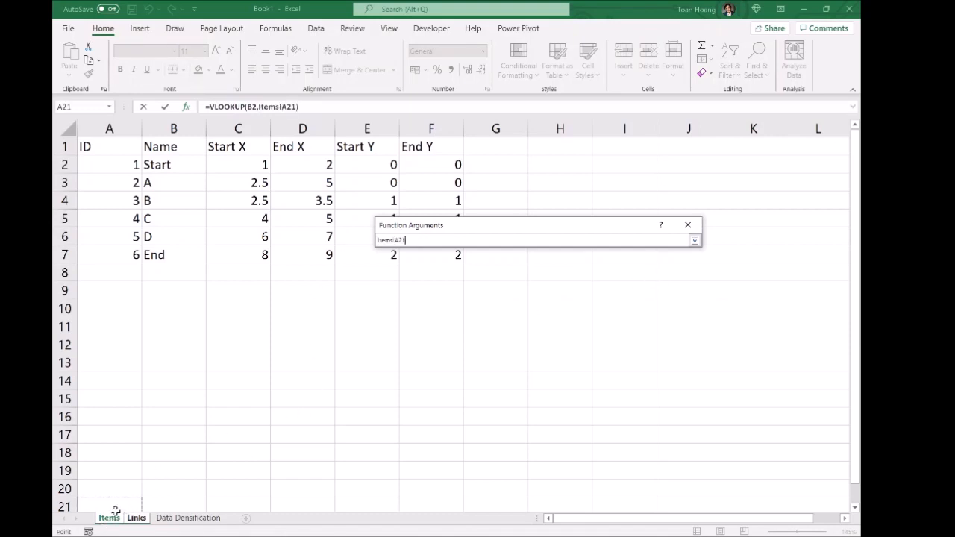
pyautogui.moveTo(88, 146); pyautogui.dragTo(438, 471)
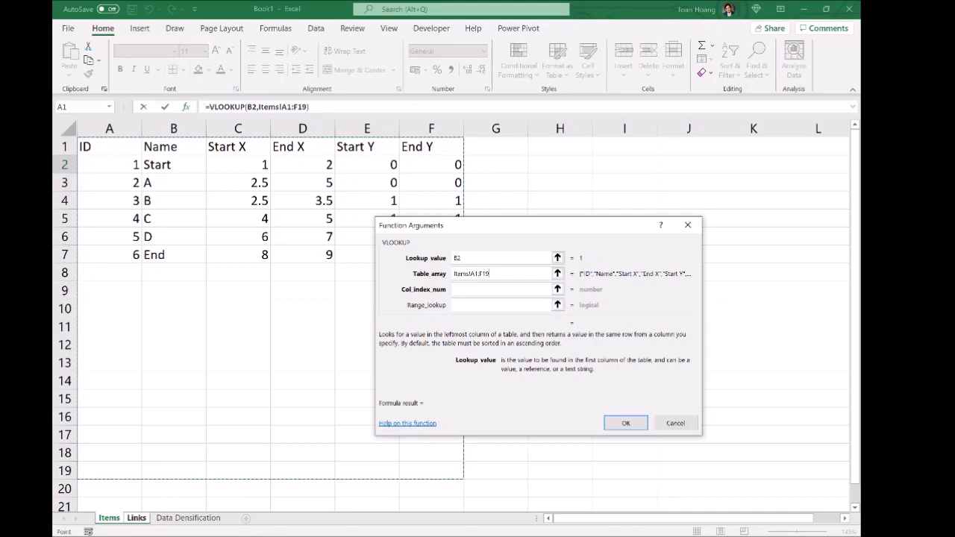
# Step: Set column index 4 and range lookup FALSE, and confirm the formula
pyautogui.press('Tab')
pyautogui.write('4')
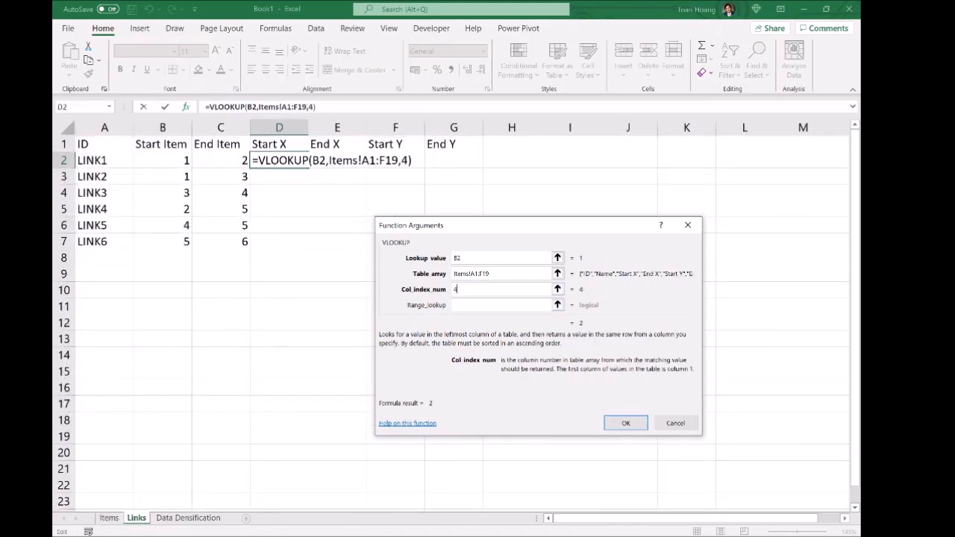
pyautogui.press('Tab')
pyautogui.write('FALSE')
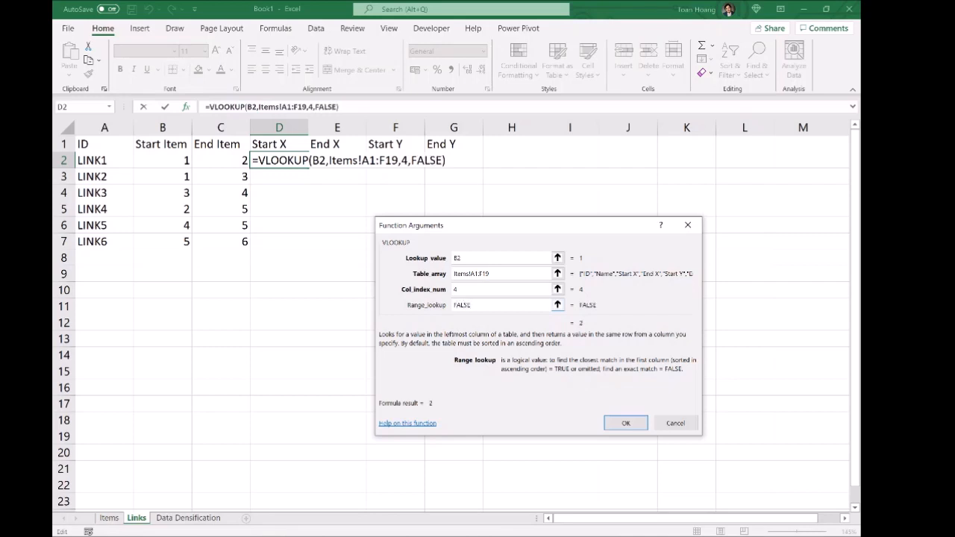
pyautogui.click(631, 422)
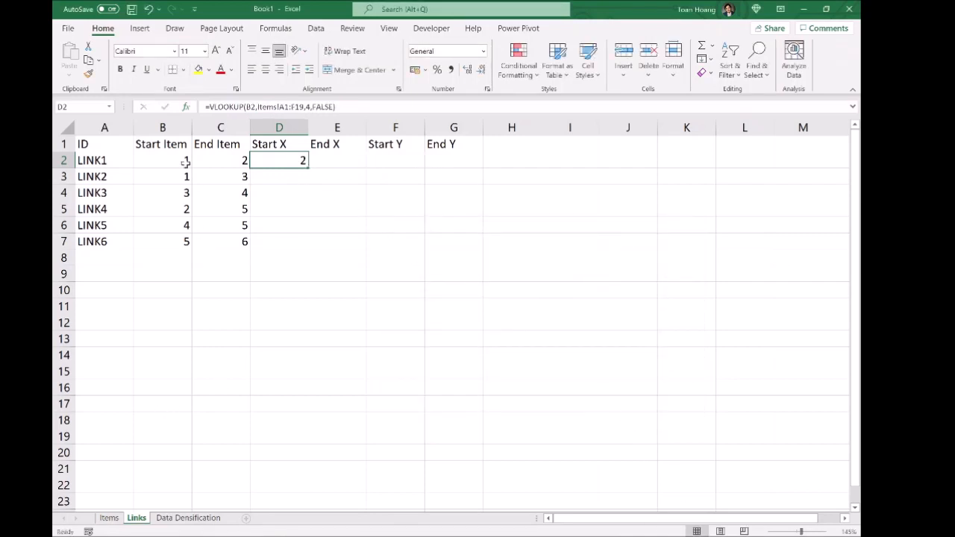
# Step: Verify D2's result 2 against item 1's End X on Items, then edit D2's formula
pyautogui.click(160, 160)
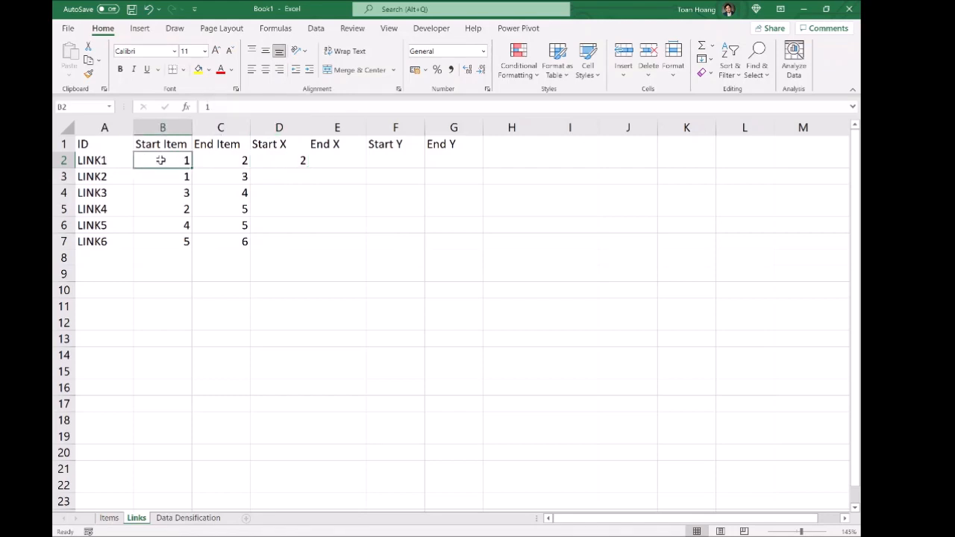
pyautogui.click(110, 517)
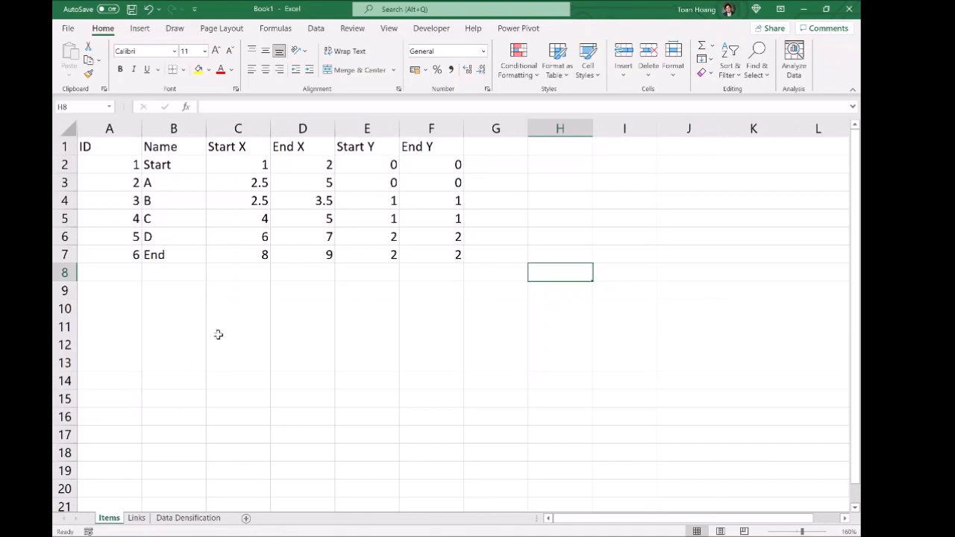
pyautogui.click(307, 164)
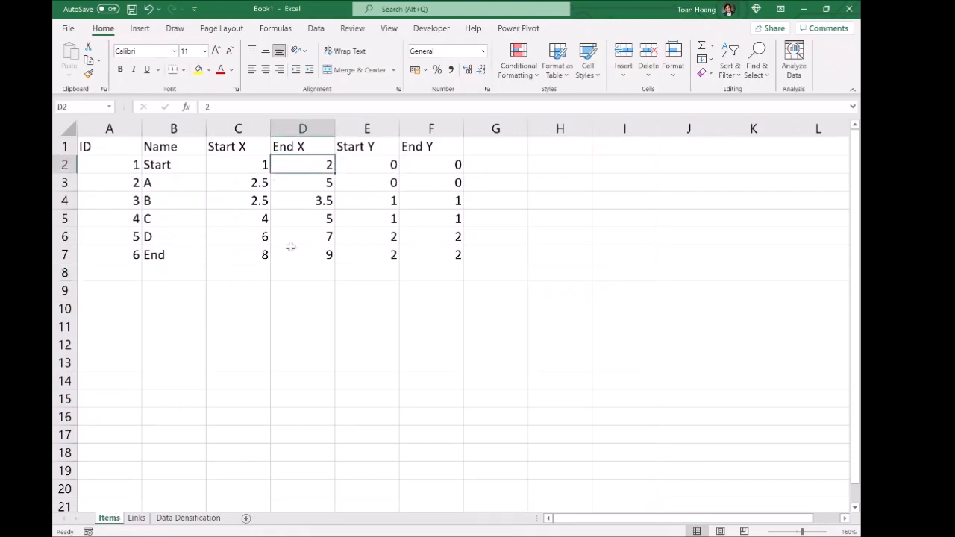
pyautogui.click(135, 517)
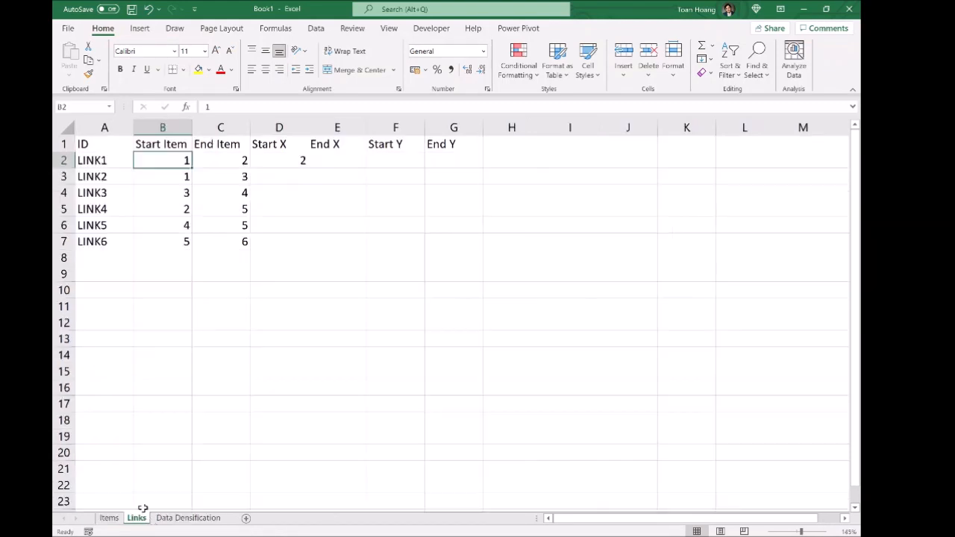
pyautogui.click(291, 159)
pyautogui.click(286, 108)
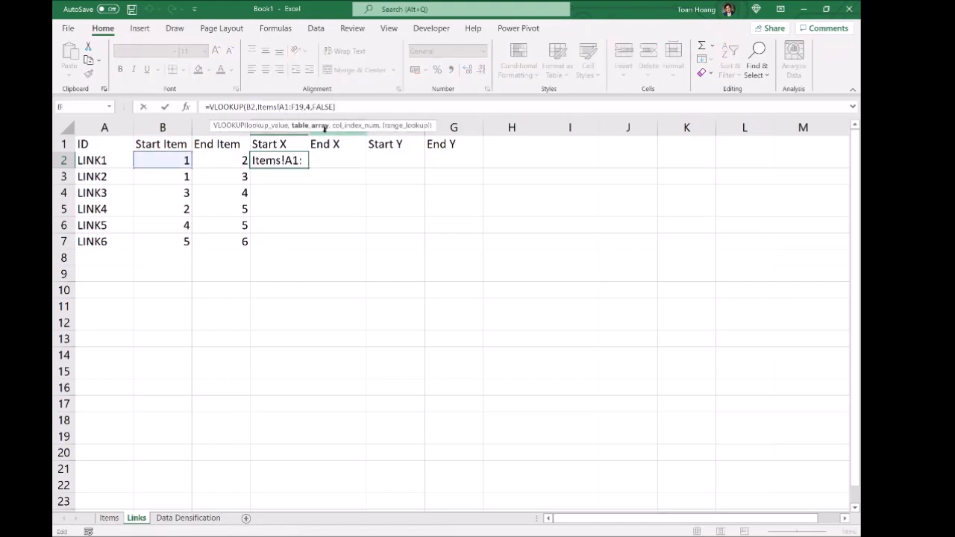
# Step: Make the range Items!$A$1:$F$19 and fill the Start X formula down to D7
pyautogui.write('$')
pyautogui.press('Right')
pyautogui.write('$')
pyautogui.press('Right')
pyautogui.press('Right')
pyautogui.write('$')
pyautogui.press('Right')
pyautogui.write('$')
pyautogui.press('Return')
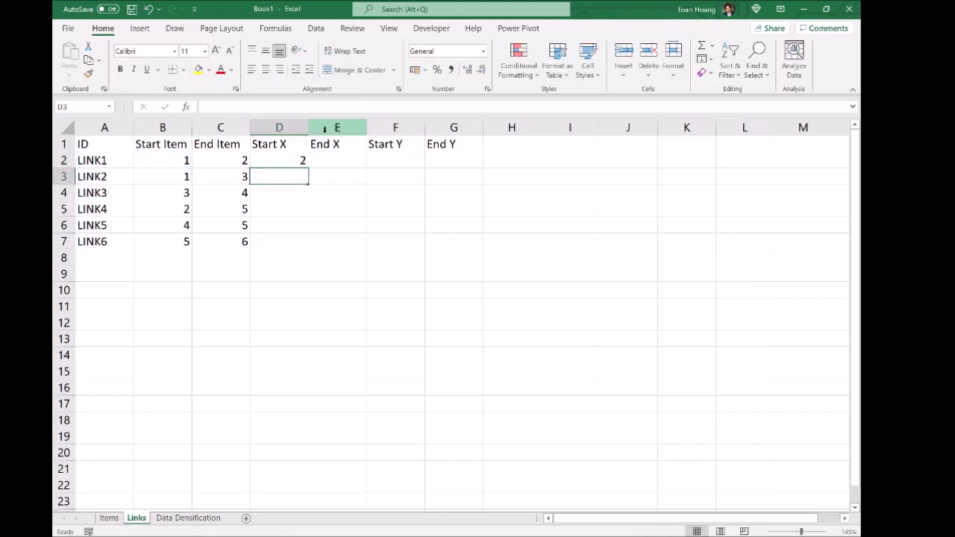
pyautogui.click(305, 159)
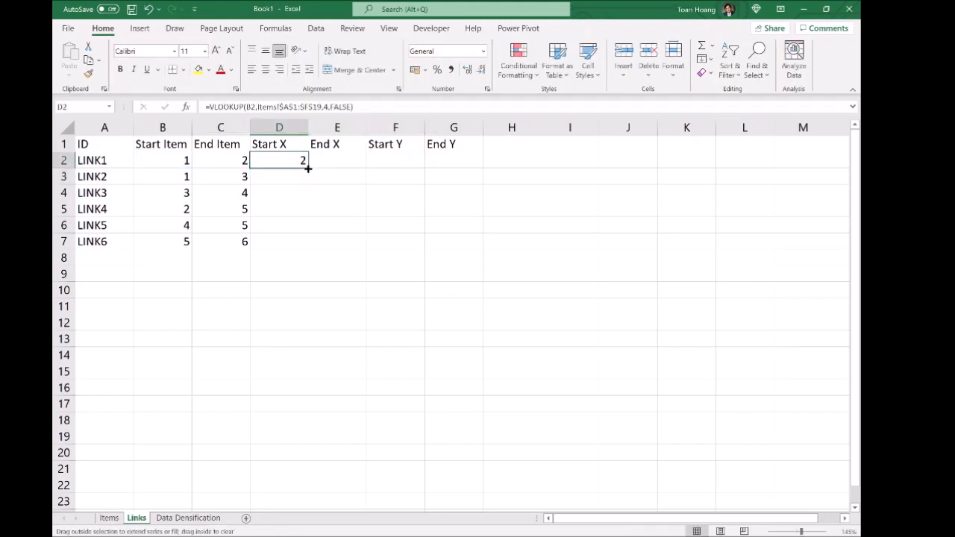
pyautogui.doubleClick(307, 168)
pyautogui.click(445, 220)
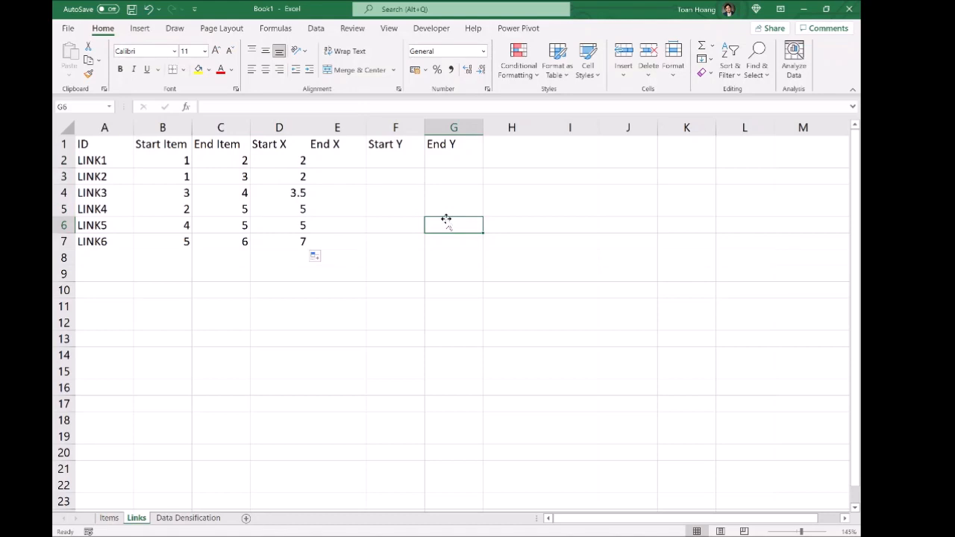
# Step: Compare the values with the Items sheet and select D2's formula text
pyautogui.click(109, 517)
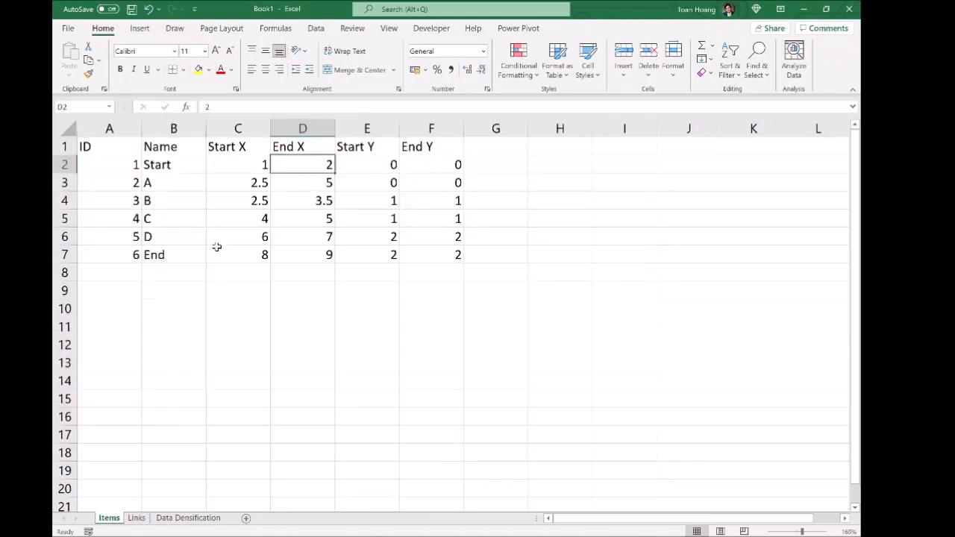
pyautogui.click(136, 518)
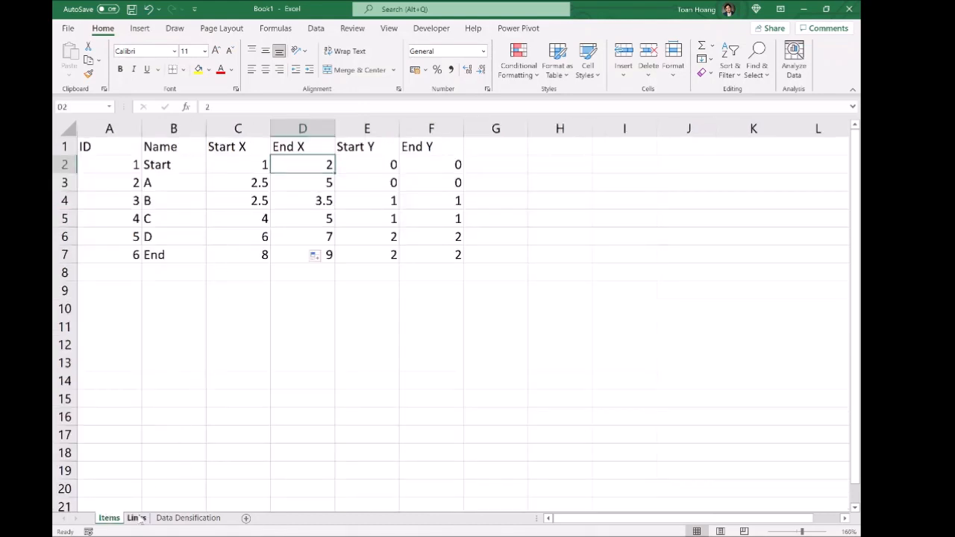
pyautogui.click(304, 339)
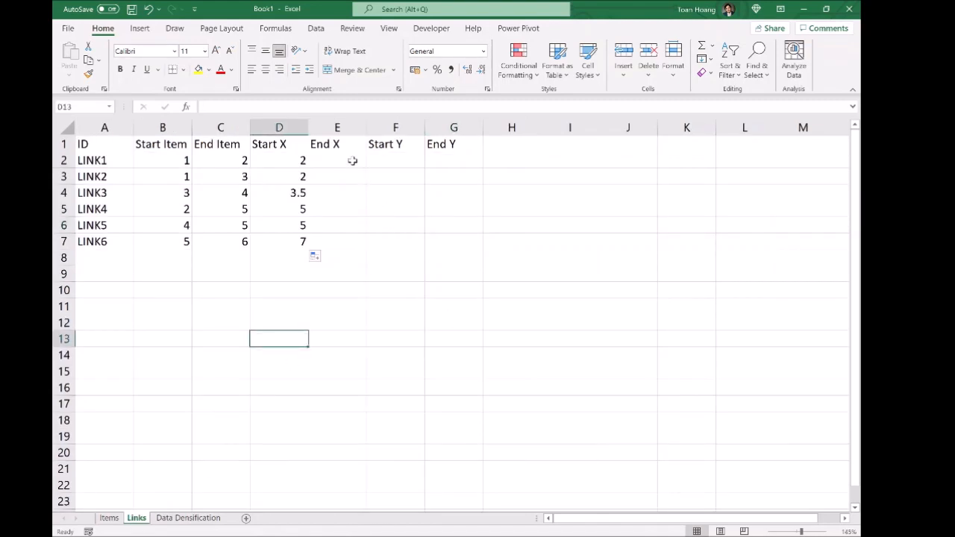
pyautogui.click(301, 161)
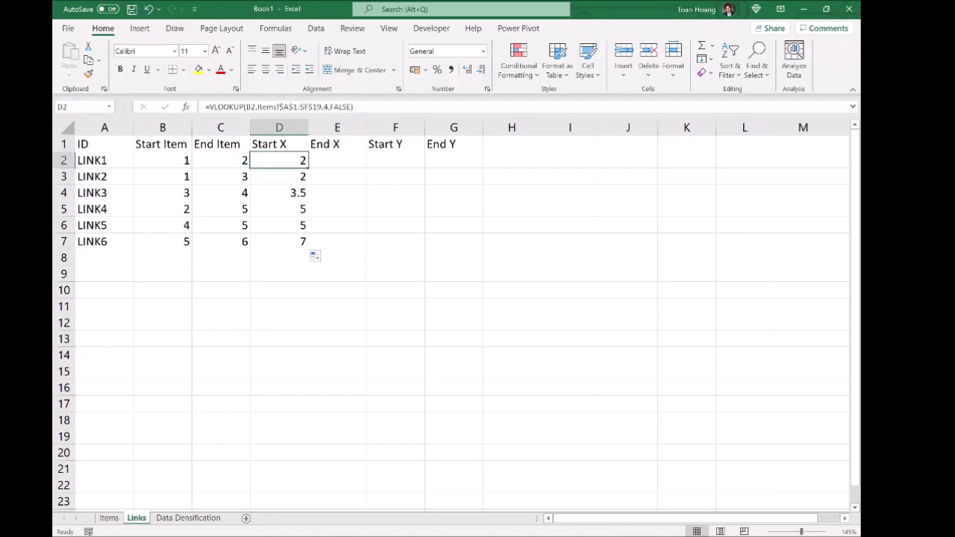
pyautogui.moveTo(365, 107); pyautogui.dragTo(201, 107)
# Step: Copy D2's lookup formula and paste it into E2
pyautogui.hotkey('ctrl', 'c')
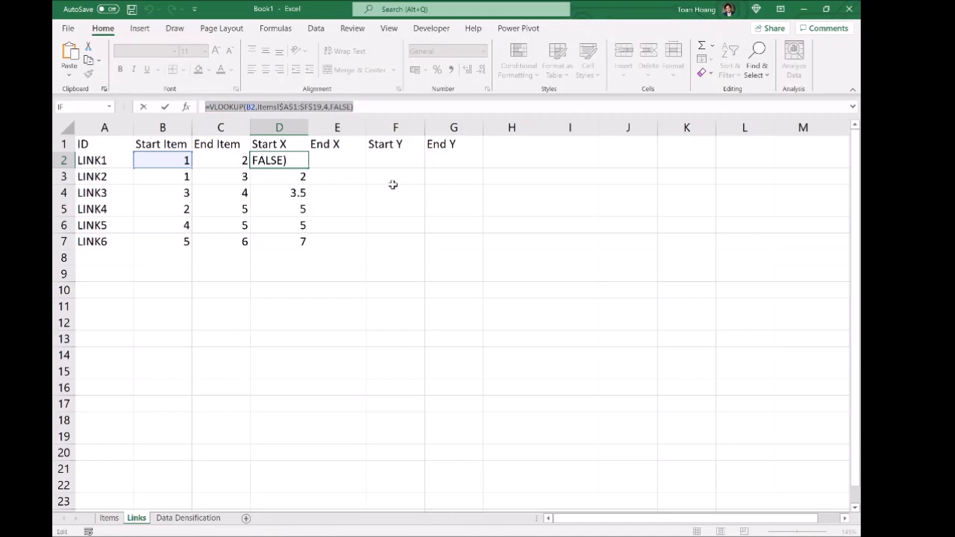
pyautogui.press('Escape')
pyautogui.click(352, 162)
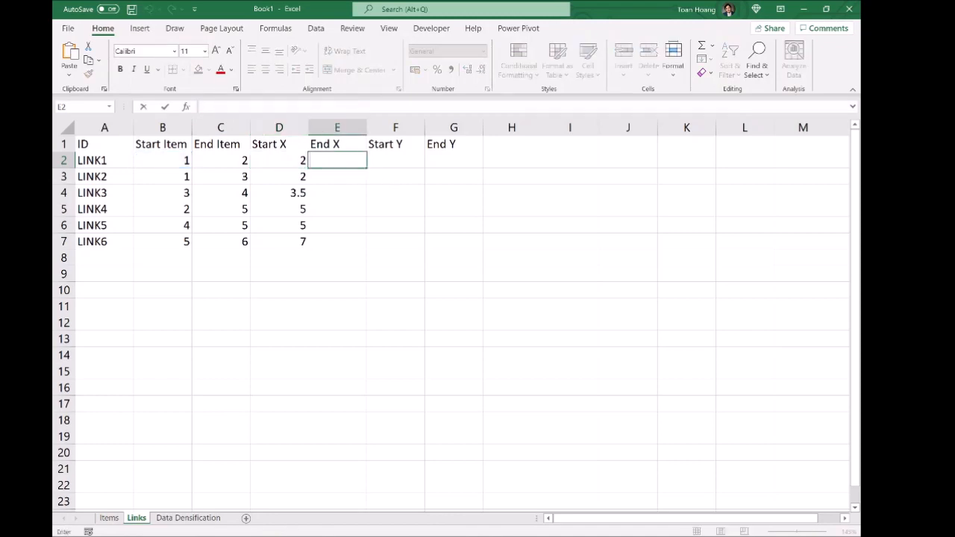
pyautogui.press('F2')
pyautogui.hotkey('ctrl', 'v')
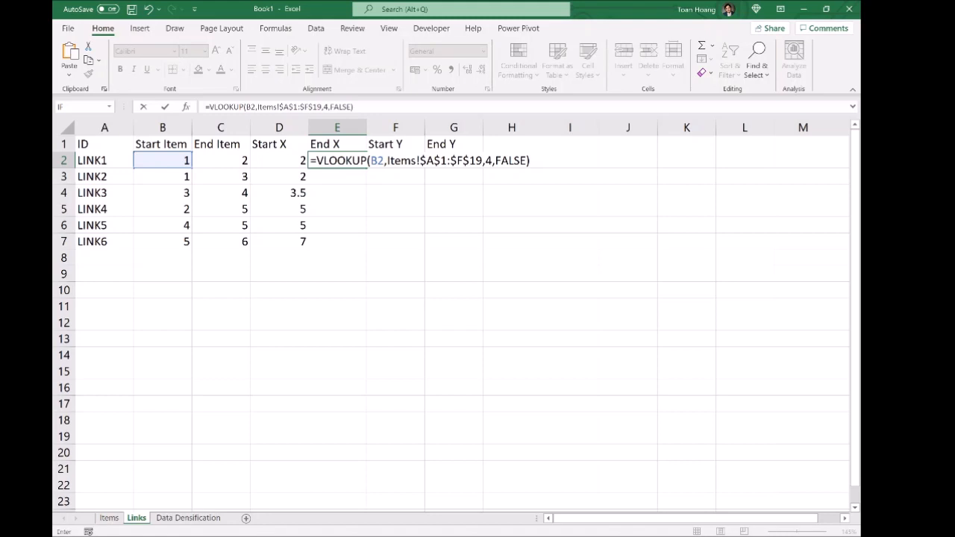
# Step: Change E2's lookup value to C2 and column to 3, then fill down to E7
pyautogui.click(377, 161)
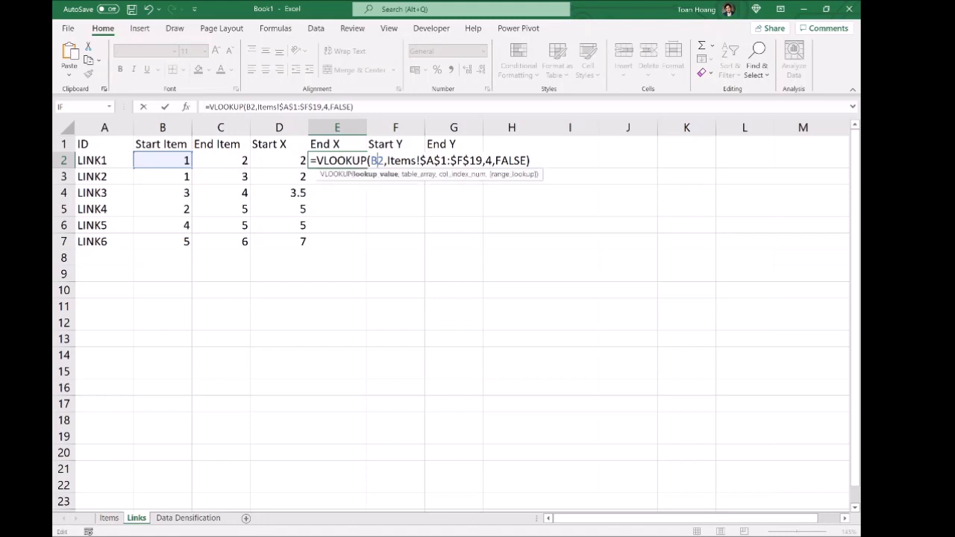
pyautogui.press('BackSpace')
pyautogui.write('C')
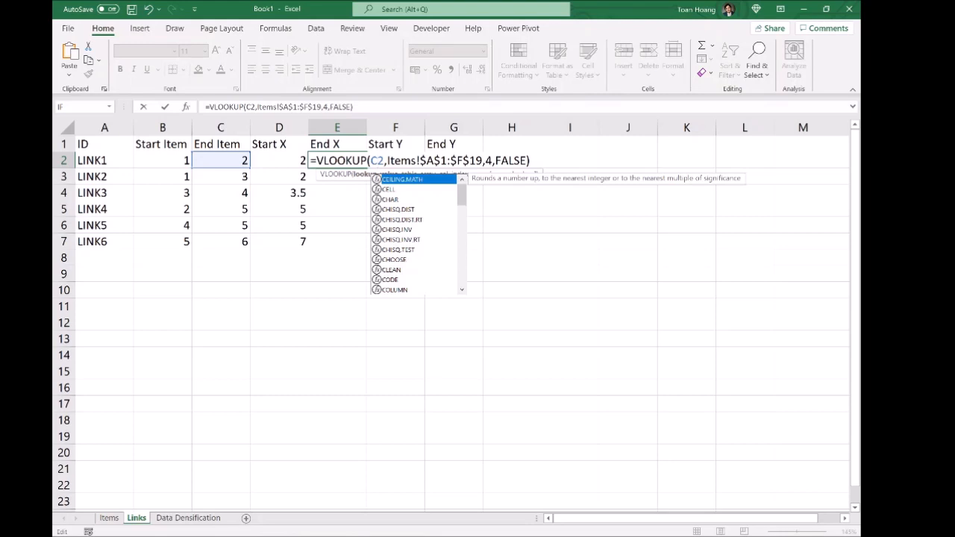
pyautogui.click(491, 161)
pyautogui.press('BackSpace')
pyautogui.write('3')
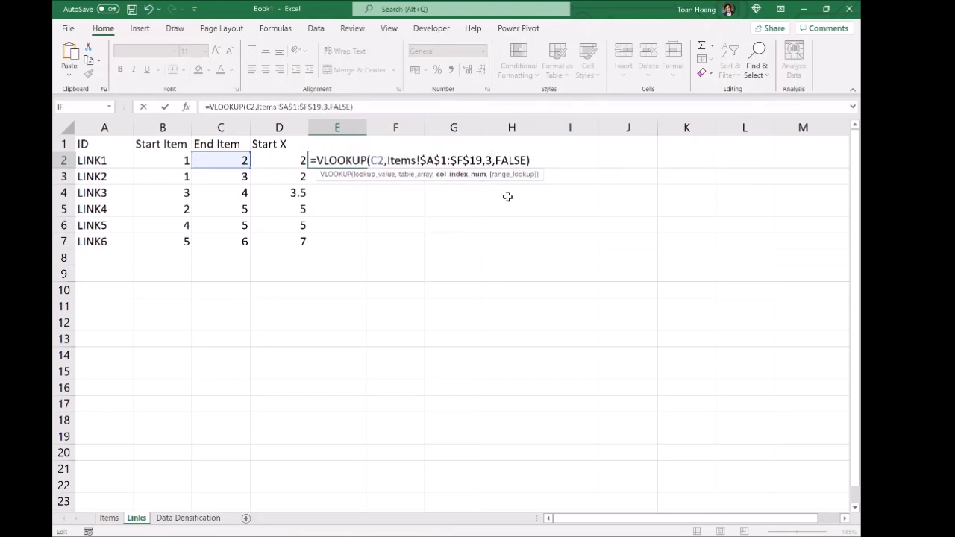
pyautogui.press('Return')
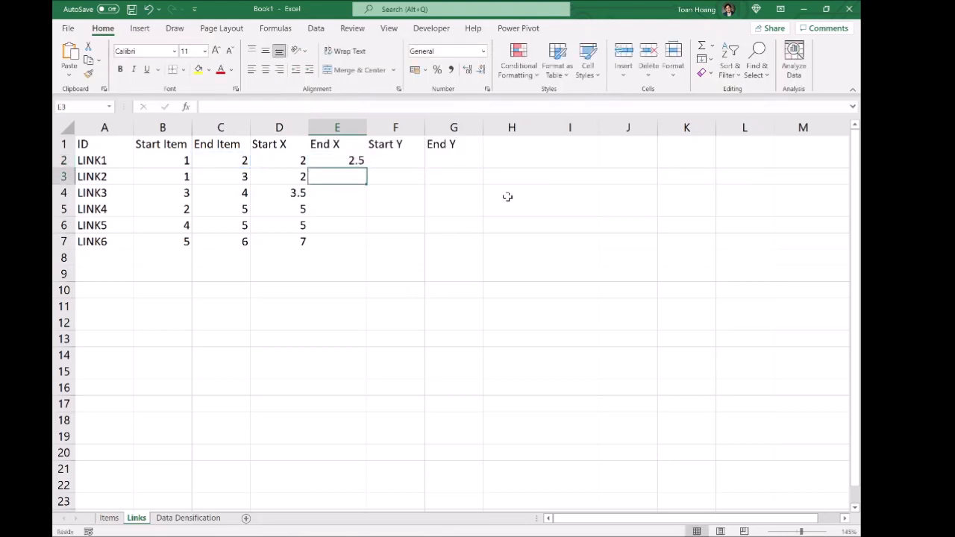
pyautogui.click(361, 161)
pyautogui.doubleClick(366, 167)
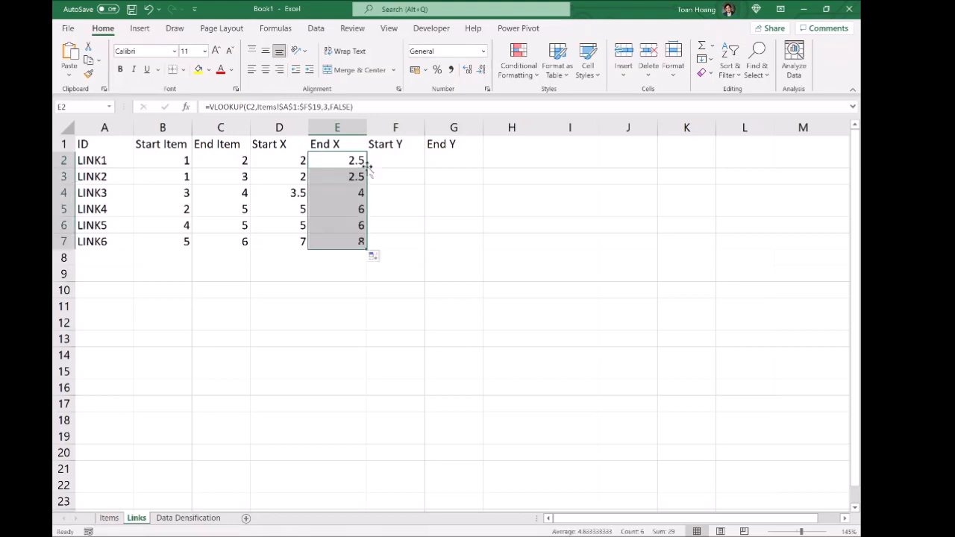
pyautogui.click(473, 188)
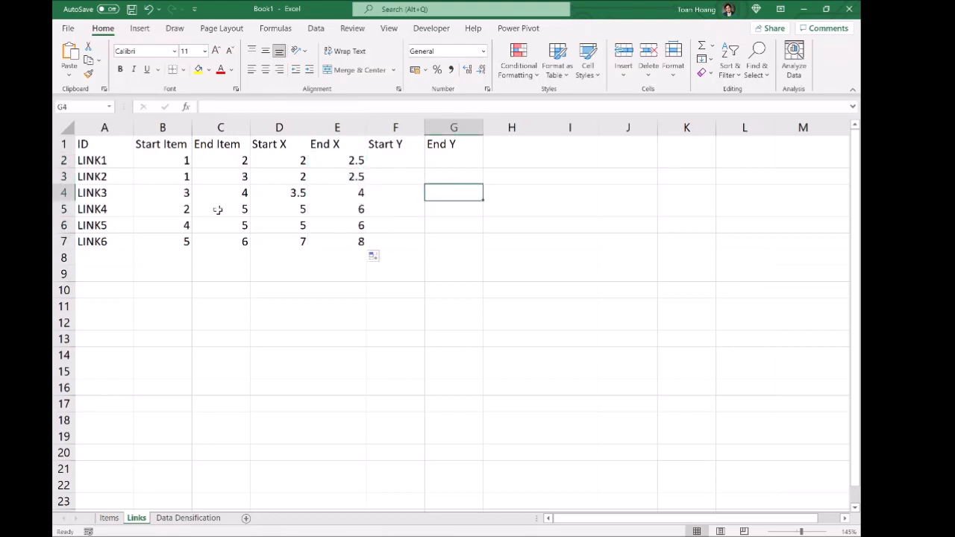
# Step: Check the End X results against the Items sheet and copy E2's formula text
pyautogui.click(154, 159)
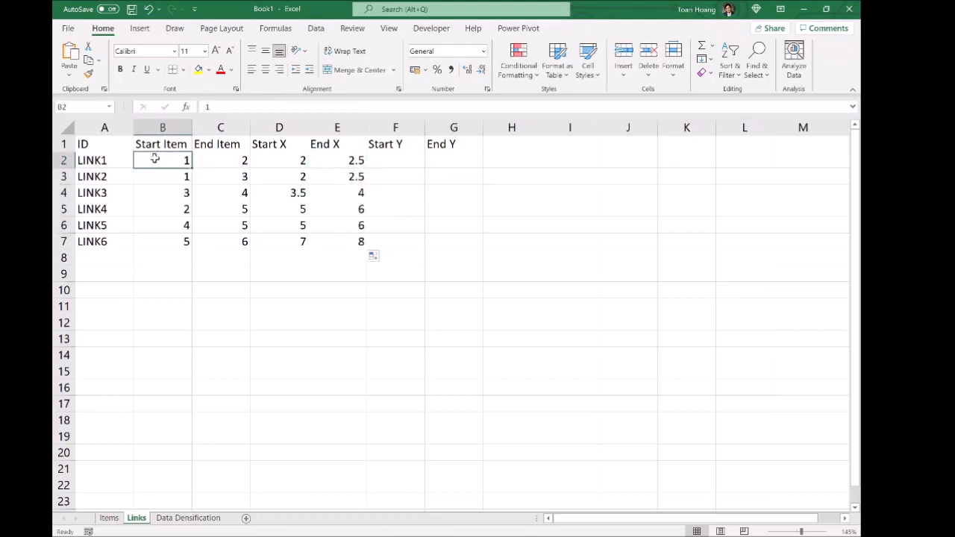
pyautogui.click(222, 158)
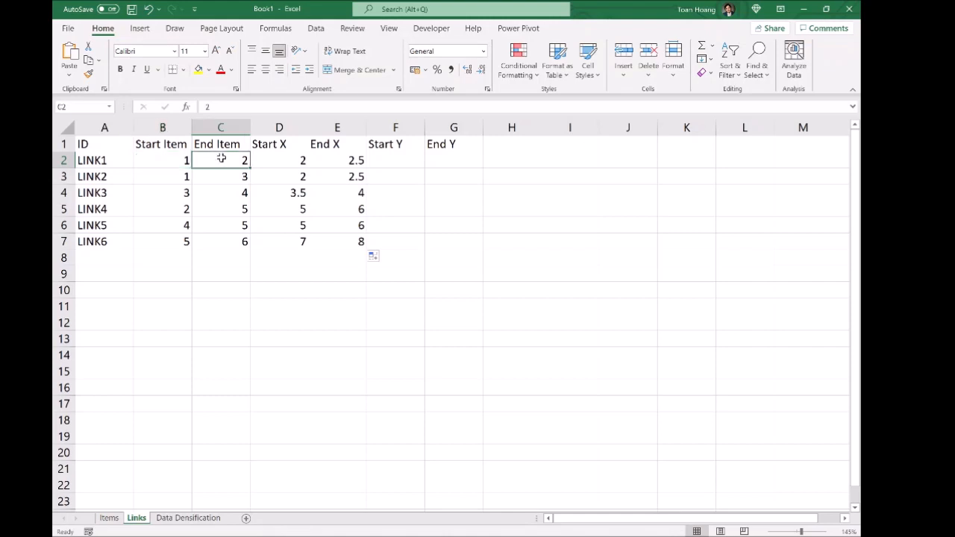
pyautogui.click(109, 517)
pyautogui.click(236, 161)
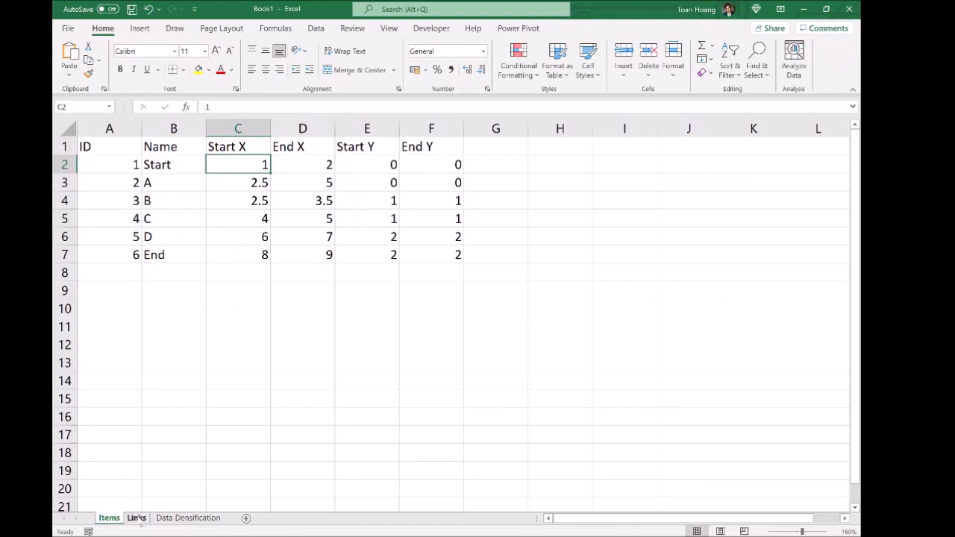
pyautogui.click(136, 517)
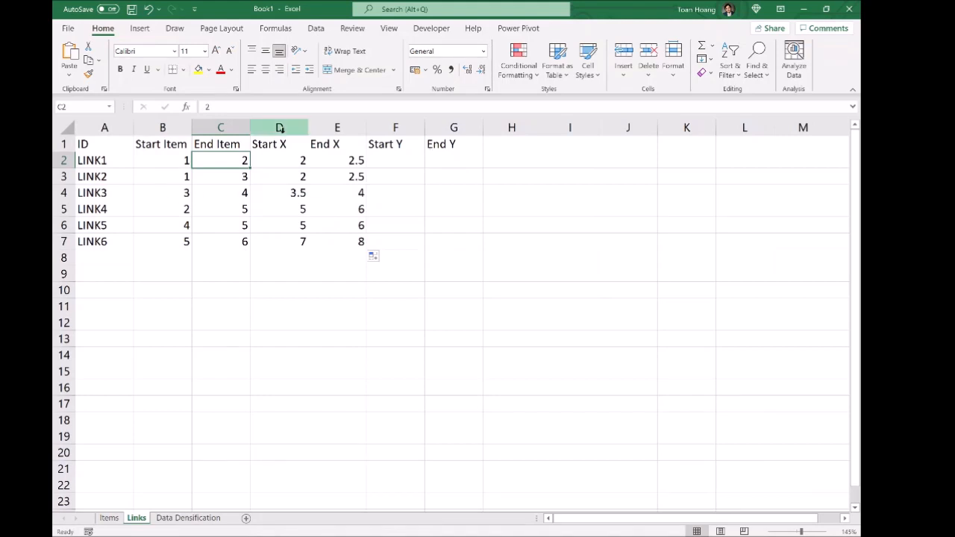
pyautogui.click(351, 160)
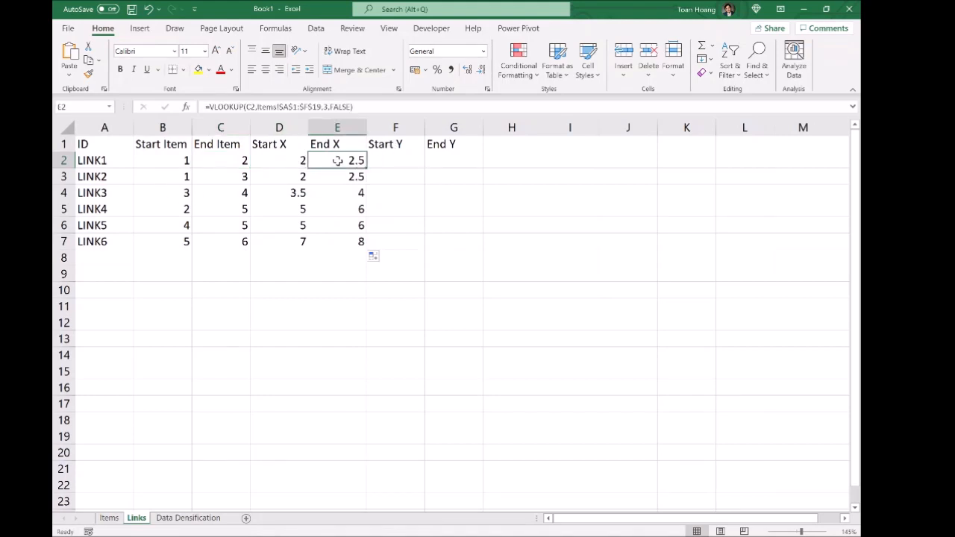
pyautogui.moveTo(357, 107); pyautogui.dragTo(204, 107)
pyautogui.hotkey('ctrl', 'c')
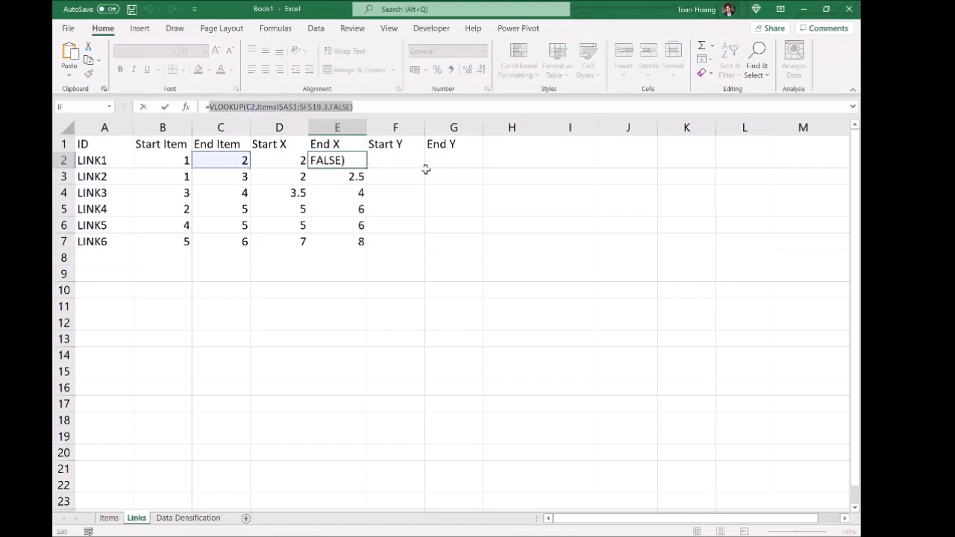
pyautogui.press('Escape')
pyautogui.click(401, 160)
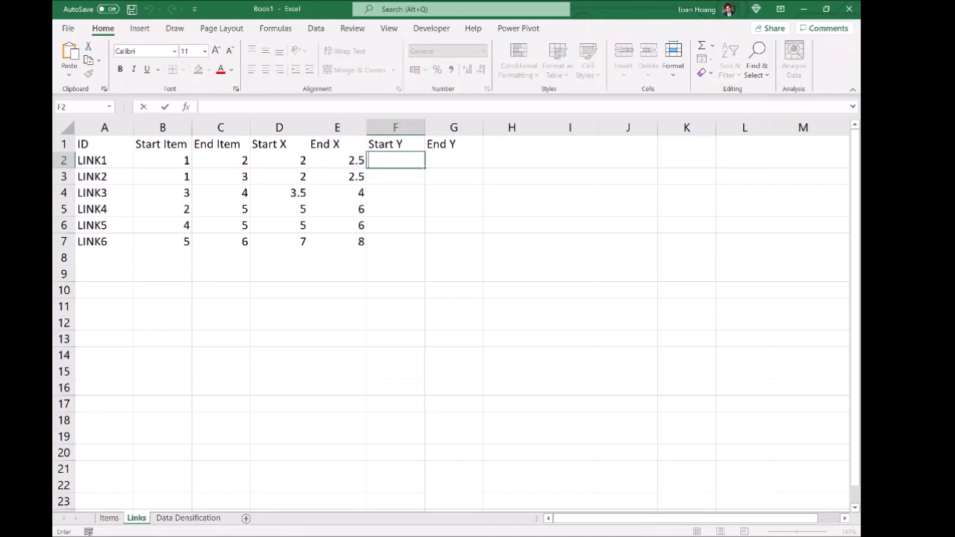
# Step: Enter =VLOOKUP(B2,Items!$A$1:$F$19,6,FALSE) in the first Start Y cell
pyautogui.hotkey('ctrl', 'v')
pyautogui.press('Left')
pyautogui.click(401, 161)
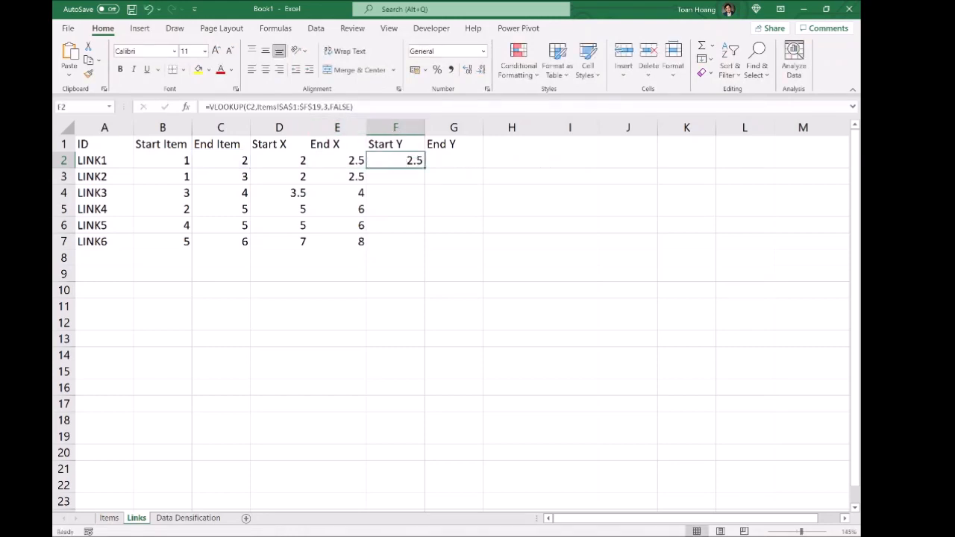
pyautogui.click(254, 106)
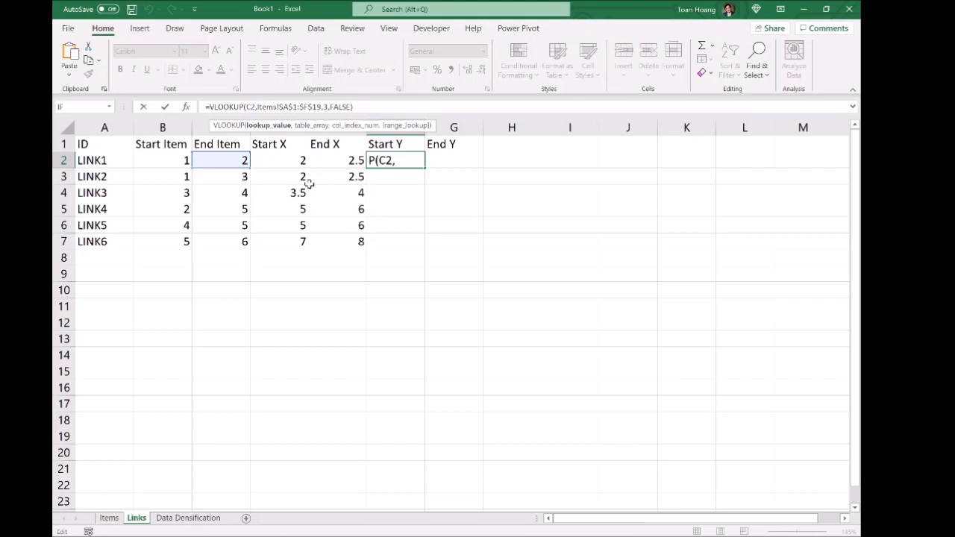
pyautogui.press('BackSpace')
pyautogui.write('B')
pyautogui.press('Right')
pyautogui.press('Right')
pyautogui.press('Right')
pyautogui.press('Right')
pyautogui.press('Right')
pyautogui.press('Right')
pyautogui.press('Right')
pyautogui.press('Right')
pyautogui.press('Right')
pyautogui.press('Right')
pyautogui.press('Right')
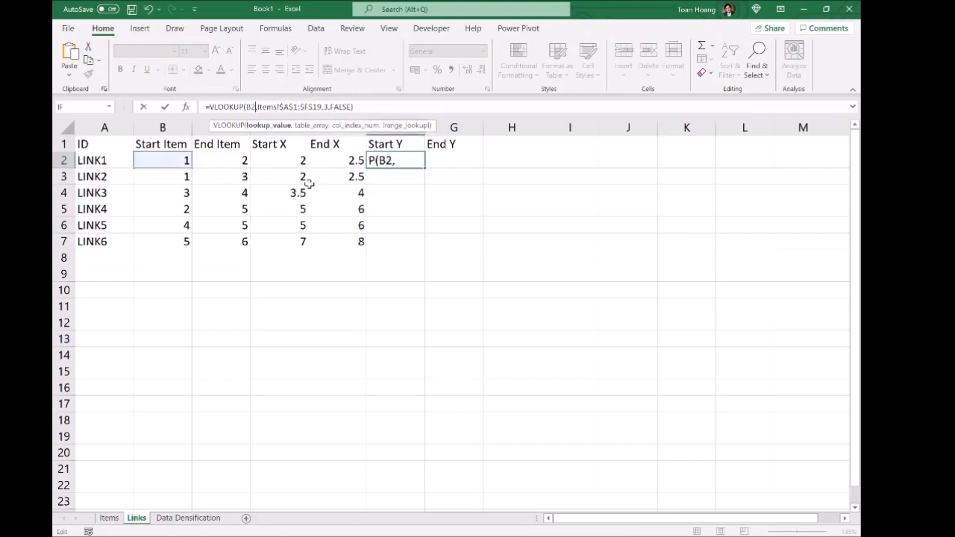
pyautogui.press('Right')
pyautogui.press('Right')
pyautogui.press('Right')
pyautogui.press('Right')
pyautogui.press('Right')
pyautogui.press('Right')
pyautogui.press('Right')
pyautogui.press('Right')
pyautogui.press('Right')
pyautogui.press('BackSpace')
pyautogui.write('6')
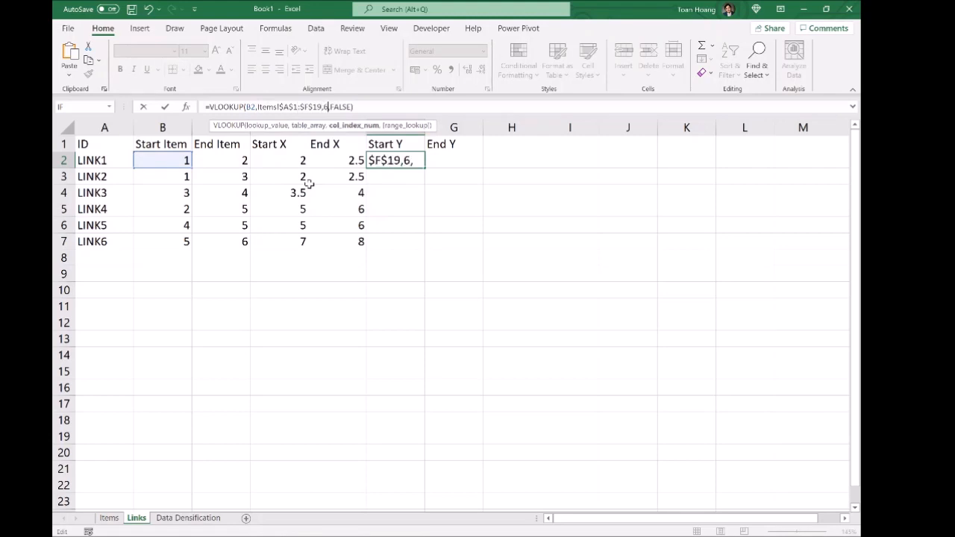
pyautogui.press('Return')
# Step: Fill the Start Y formula down the column, giving 0, 0, 1, 0, 1, 2
pyautogui.click(392, 165)
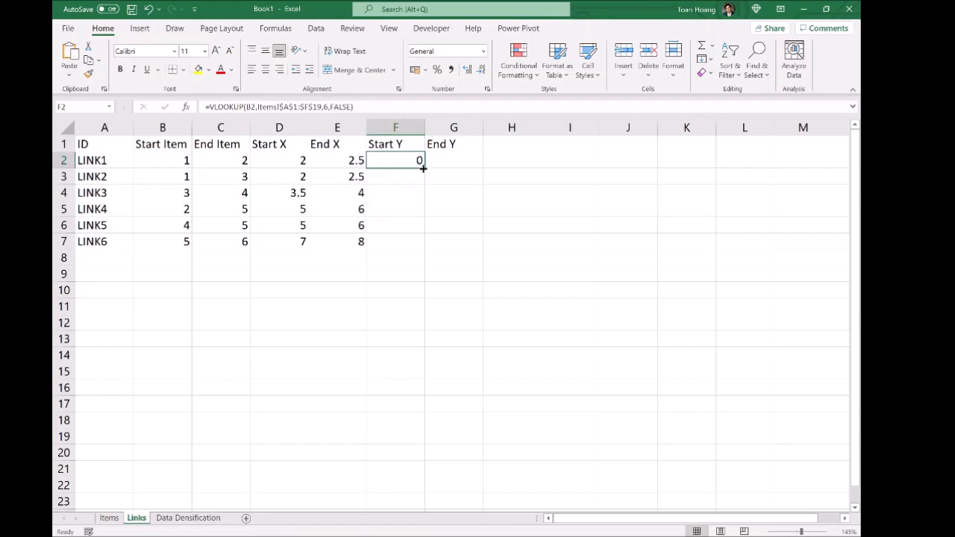
pyautogui.doubleClick(424, 168)
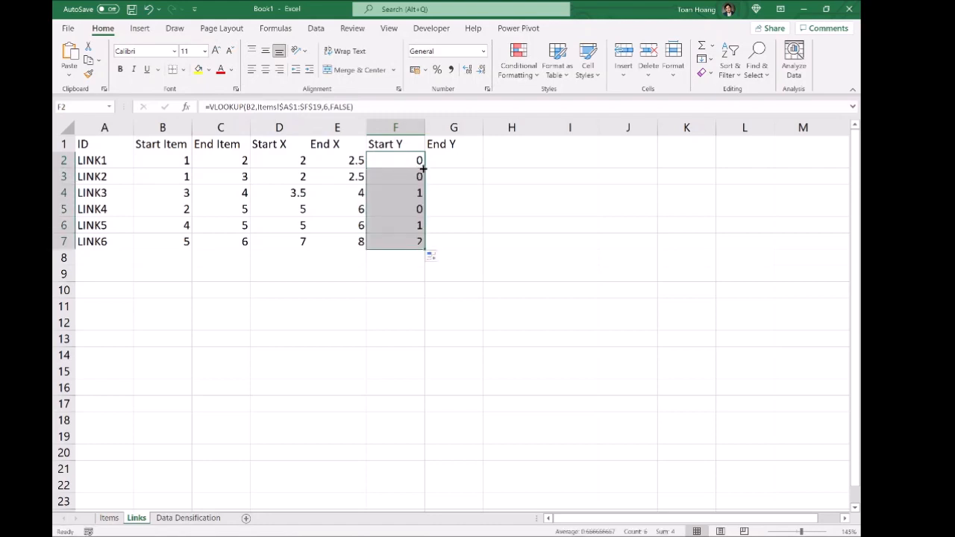
pyautogui.click(500, 207)
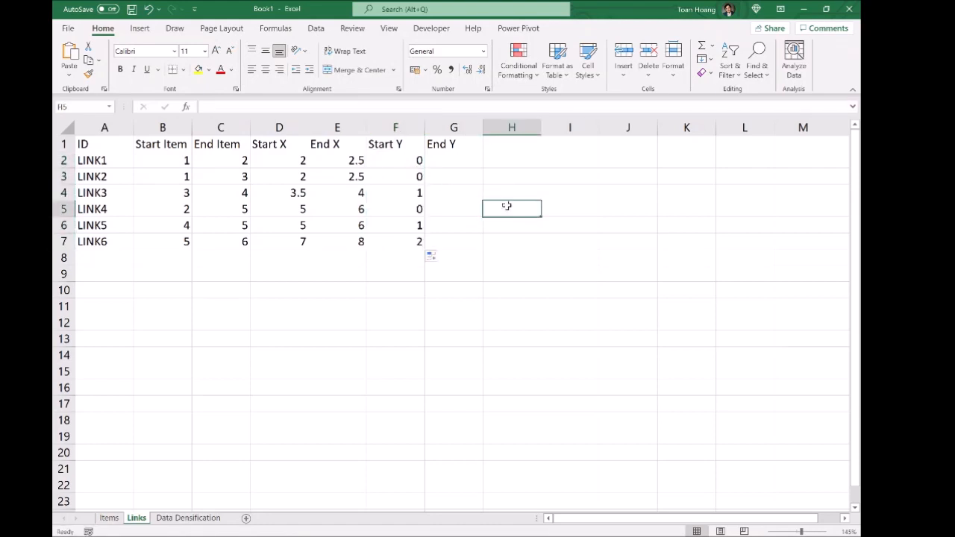
pyautogui.doubleClick(443, 159)
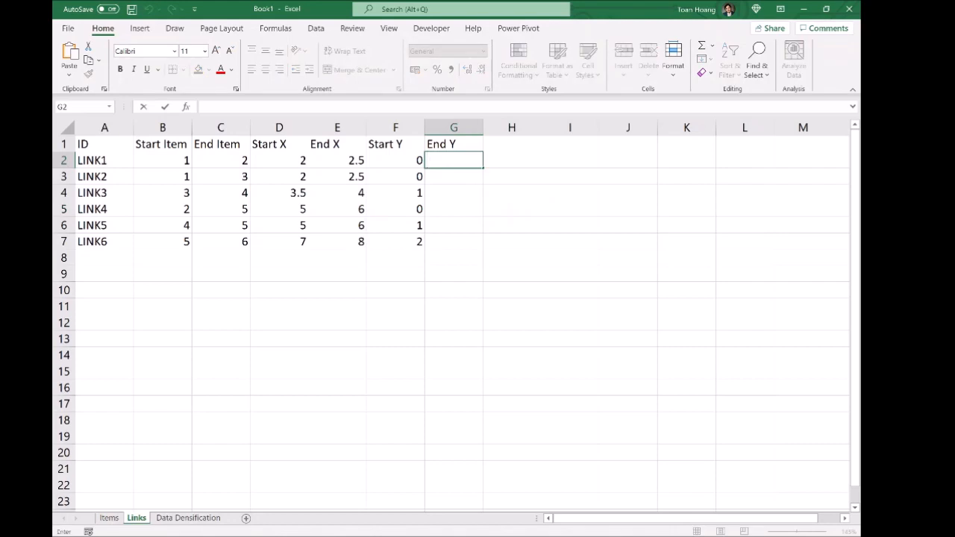
# Step: Enter =VLOOKUP(C2,Items!$A$1:$F$19,5,FALSE) in End Y and fill it down, returning 0, 1, 1, 2, 2, 2
pyautogui.write('=')
pyautogui.write('VLOOKUP(C2,Items!$A$1:$F$19,3,FALSE)')
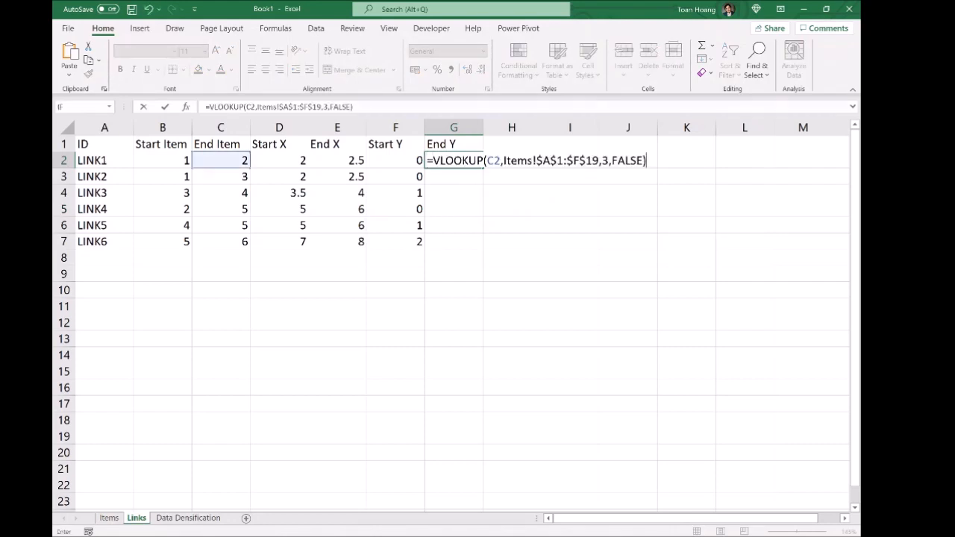
pyautogui.press('Left')
pyautogui.click(439, 159)
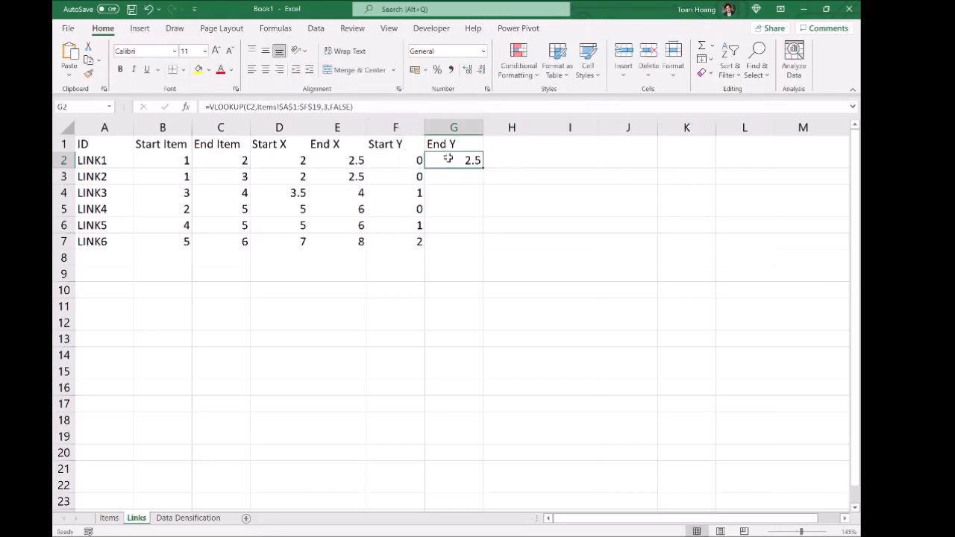
pyautogui.click(321, 106)
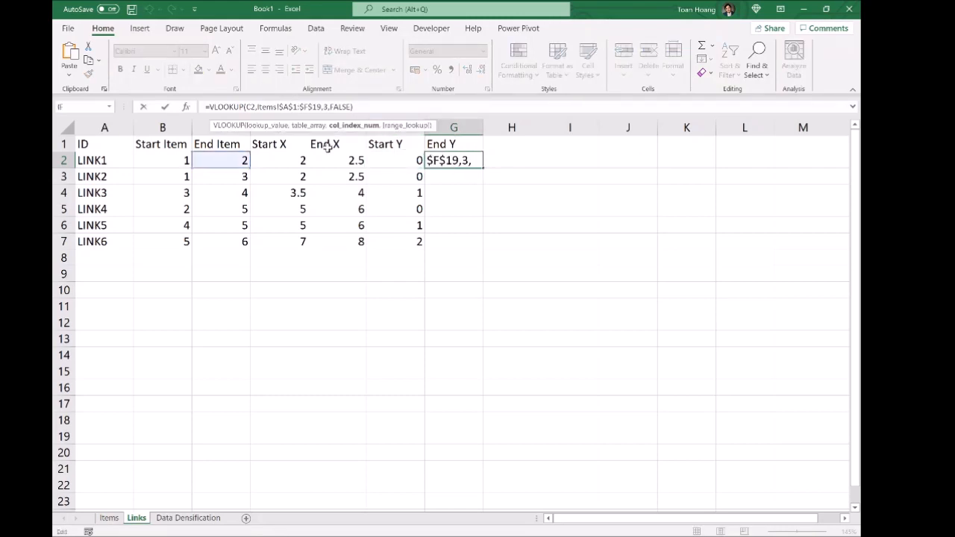
pyautogui.press('BackSpace')
pyautogui.write('5')
pyautogui.press('Return')
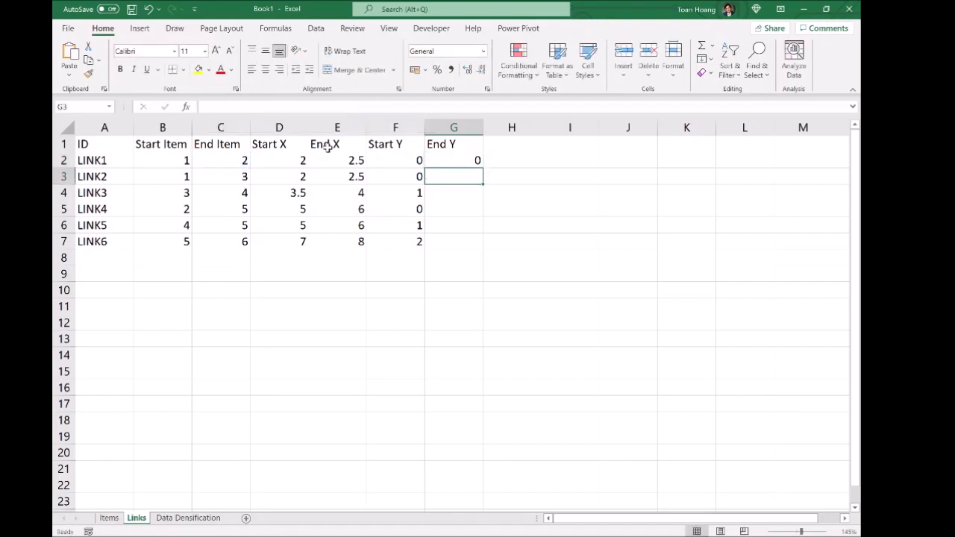
pyautogui.click(475, 161)
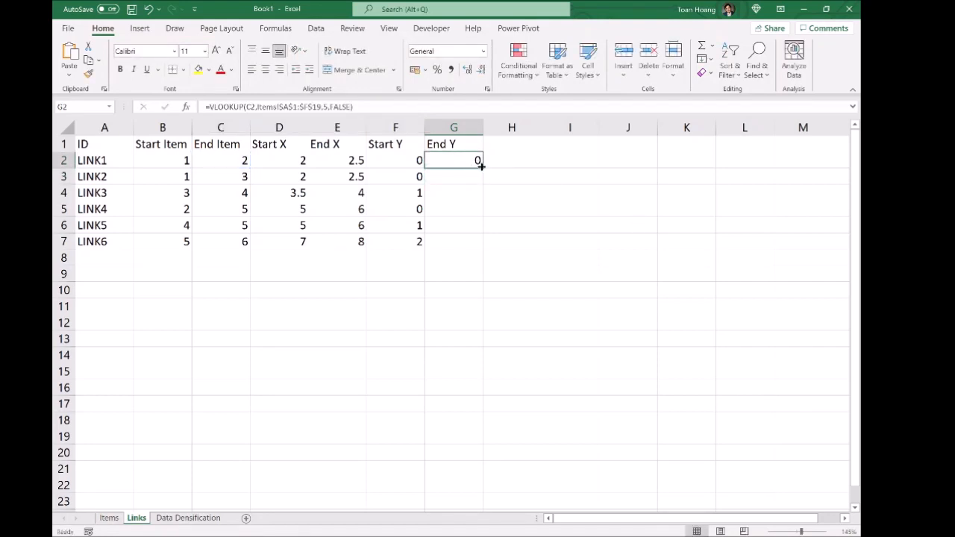
pyautogui.doubleClick(482, 167)
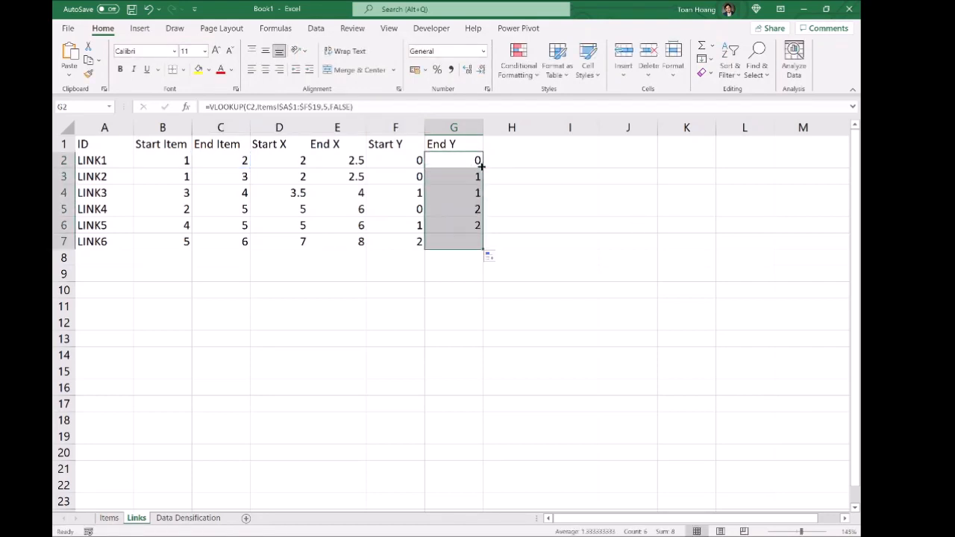
pyautogui.click(564, 189)
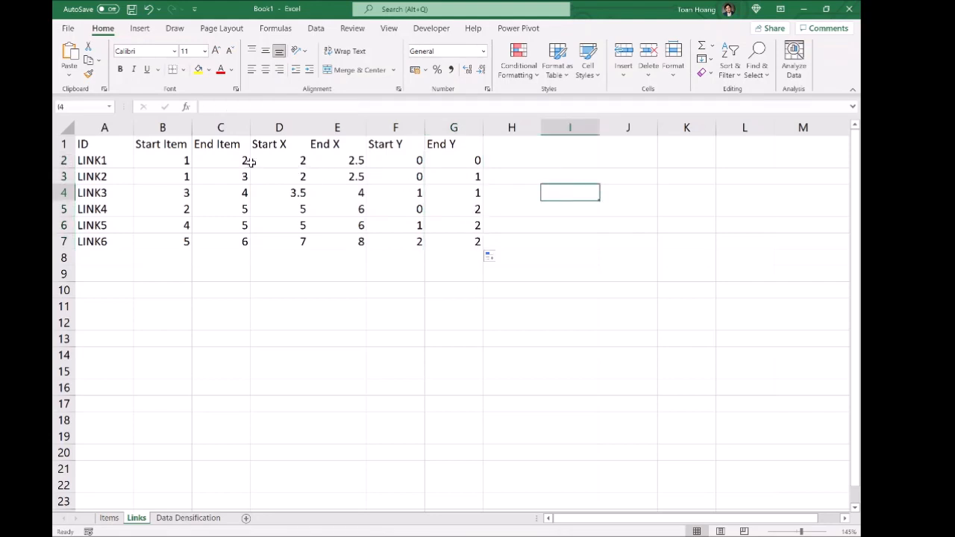
# Step: Review the first link's start and end items and its Start/End X and Y formulas
pyautogui.moveTo(164, 159); pyautogui.dragTo(212, 250)
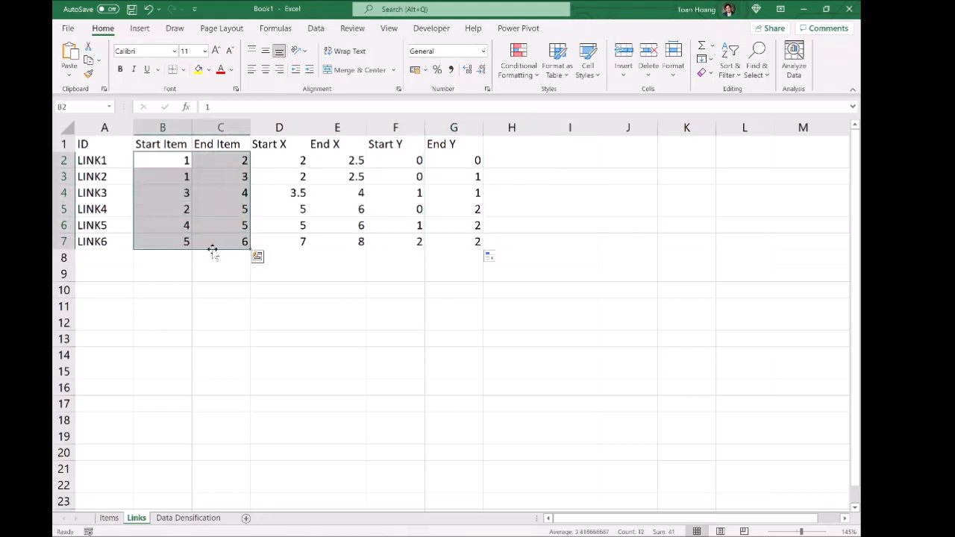
pyautogui.click(321, 321)
pyautogui.moveTo(170, 160); pyautogui.dragTo(222, 162)
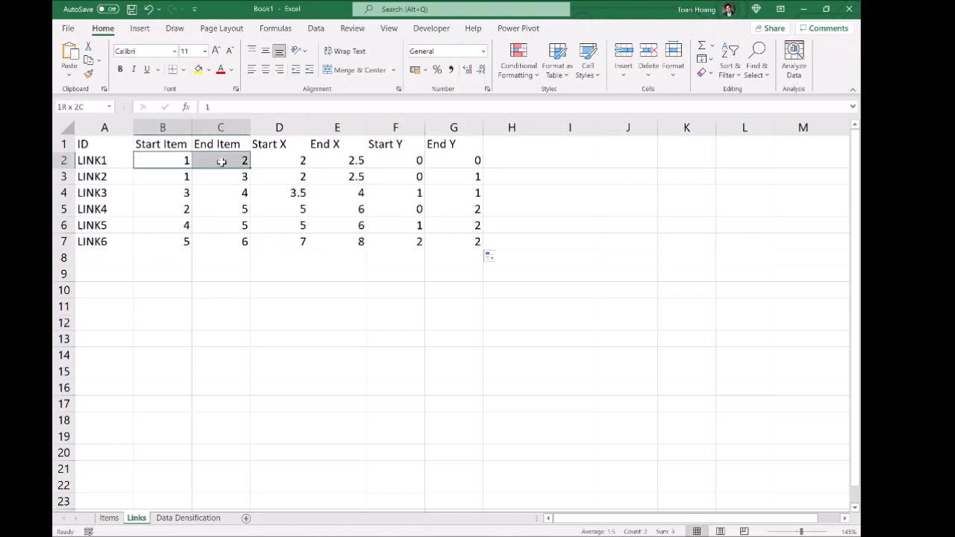
pyautogui.click(170, 161)
pyautogui.click(226, 159)
pyautogui.click(277, 159)
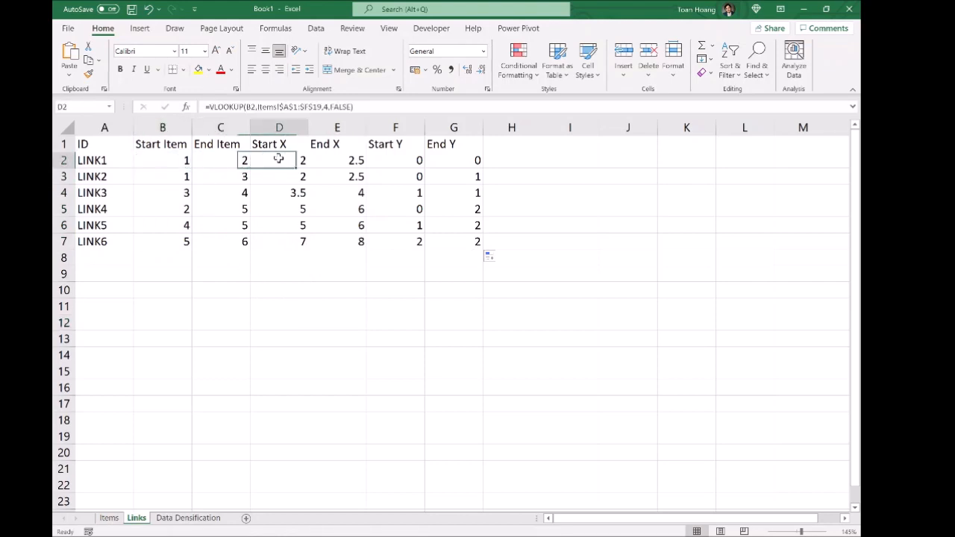
pyautogui.click(354, 159)
pyautogui.click(399, 158)
pyautogui.click(459, 158)
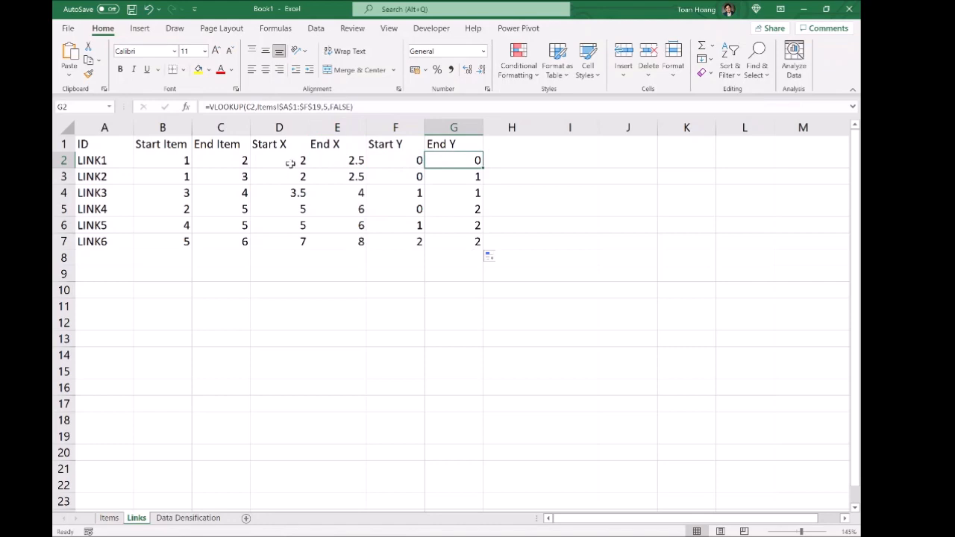
pyautogui.moveTo(265, 161); pyautogui.dragTo(468, 160)
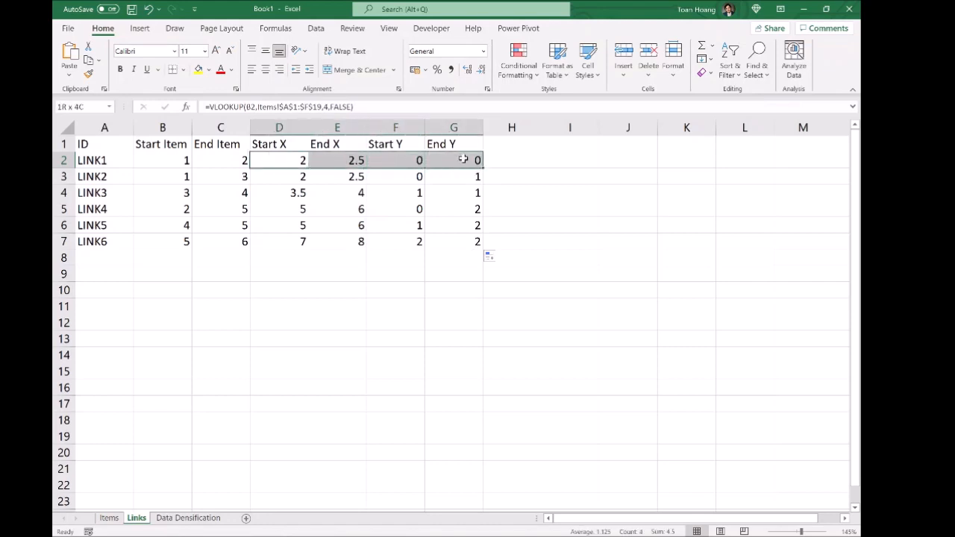
pyautogui.click(605, 194)
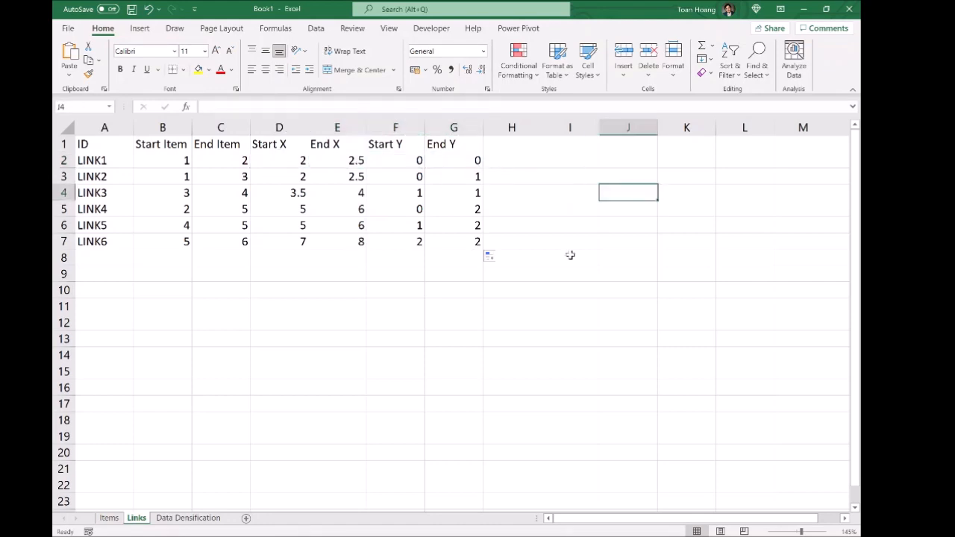
# Step: Compare against the Items sheet, then return to the Links sheet
pyautogui.click(111, 518)
pyautogui.click(241, 387)
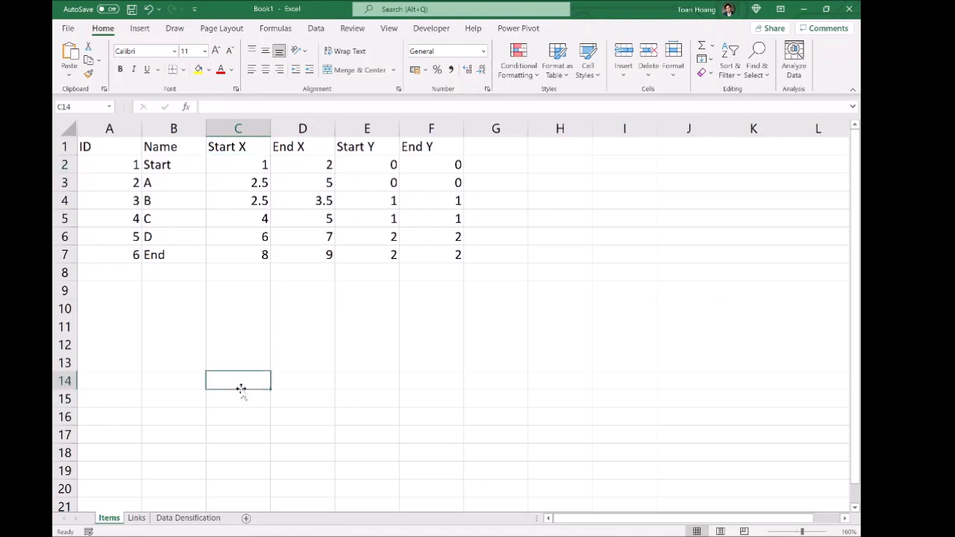
pyautogui.click(136, 517)
pyautogui.click(302, 336)
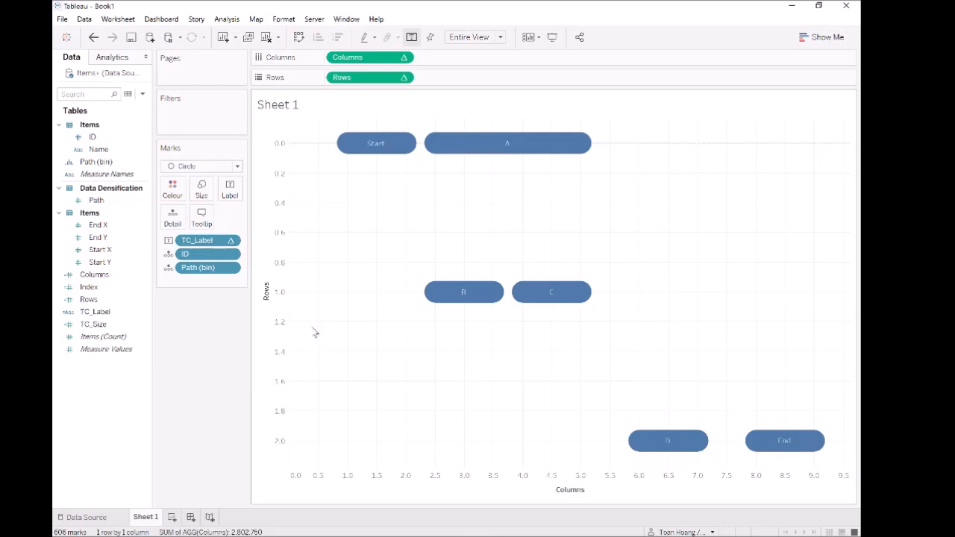
# Step: Repoint the Items data source's Excel connection to Data Source.xlsx in the Part 2 folder
pyautogui.moveTo(149, 110); pyautogui.dragTo(183, 109)
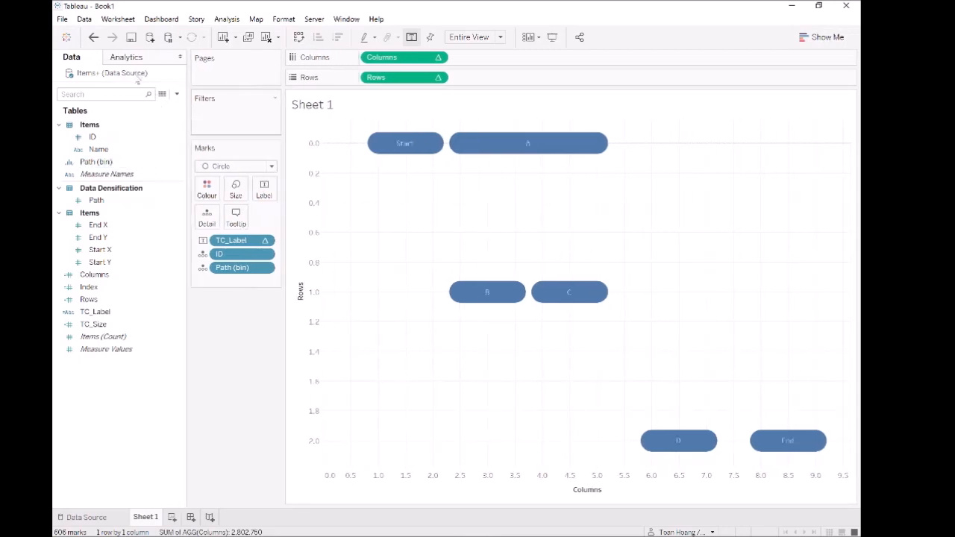
pyautogui.rightClick(138, 78)
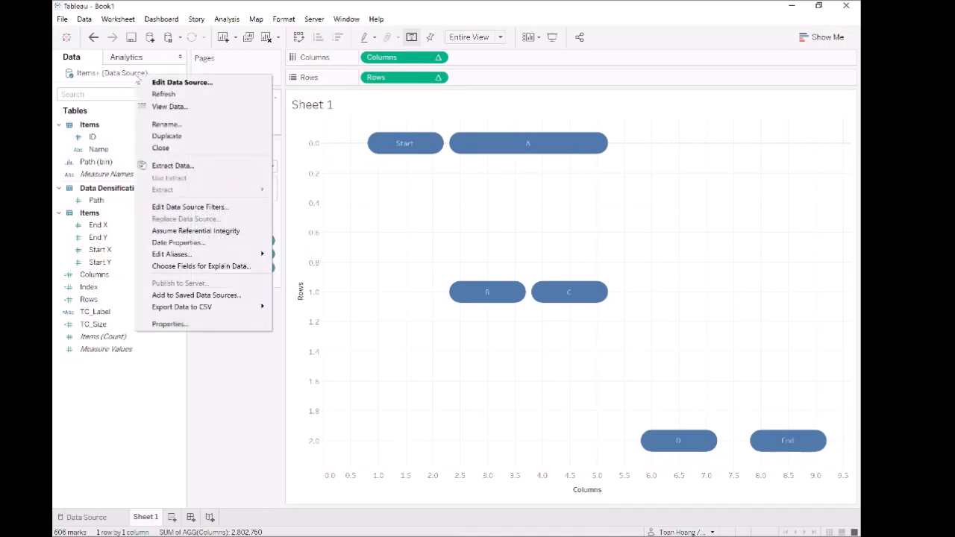
pyautogui.click(153, 83)
pyautogui.rightClick(138, 87)
pyautogui.click(159, 95)
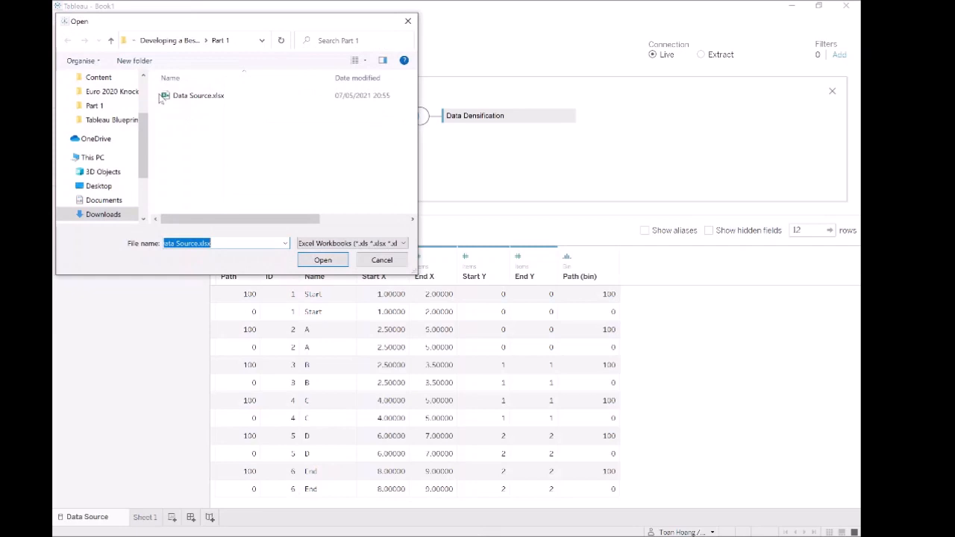
pyautogui.click(192, 40)
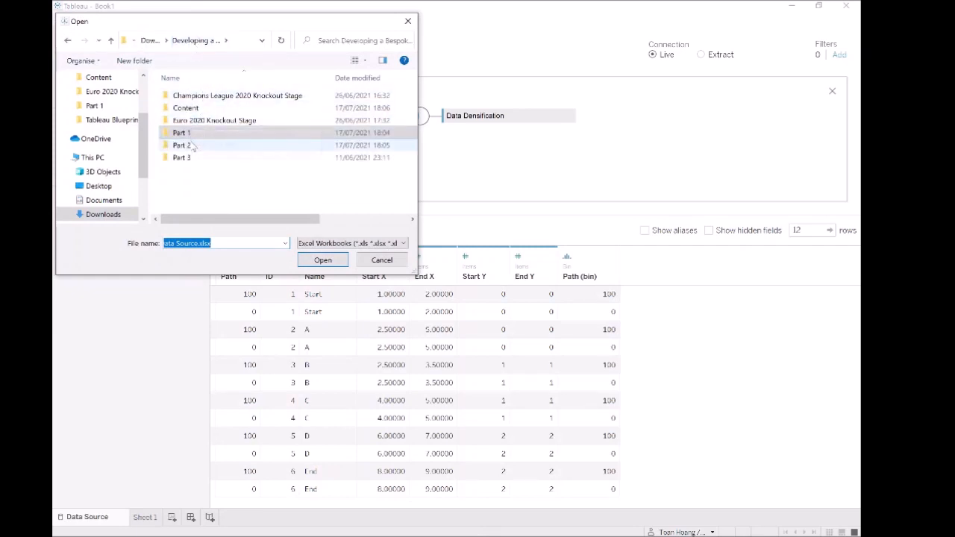
pyautogui.doubleClick(192, 146)
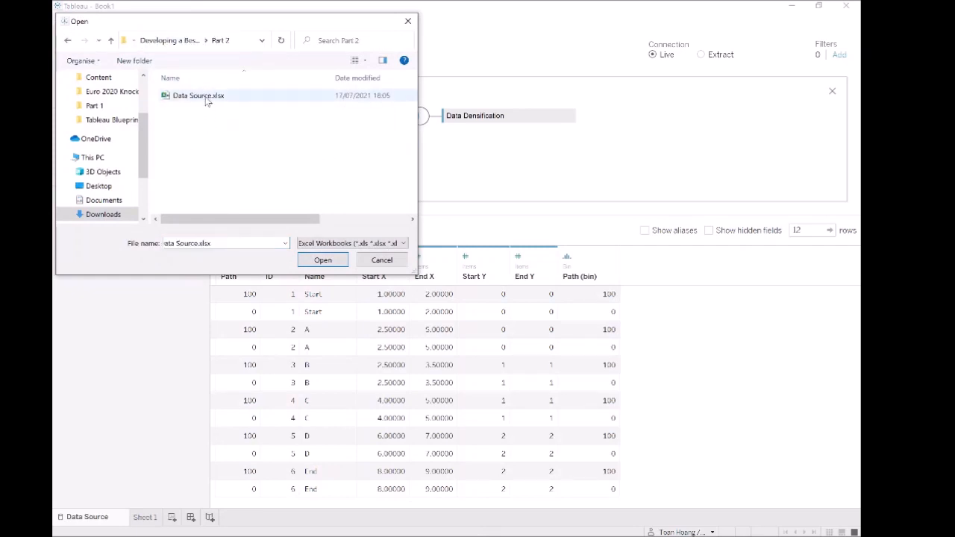
pyautogui.doubleClick(207, 101)
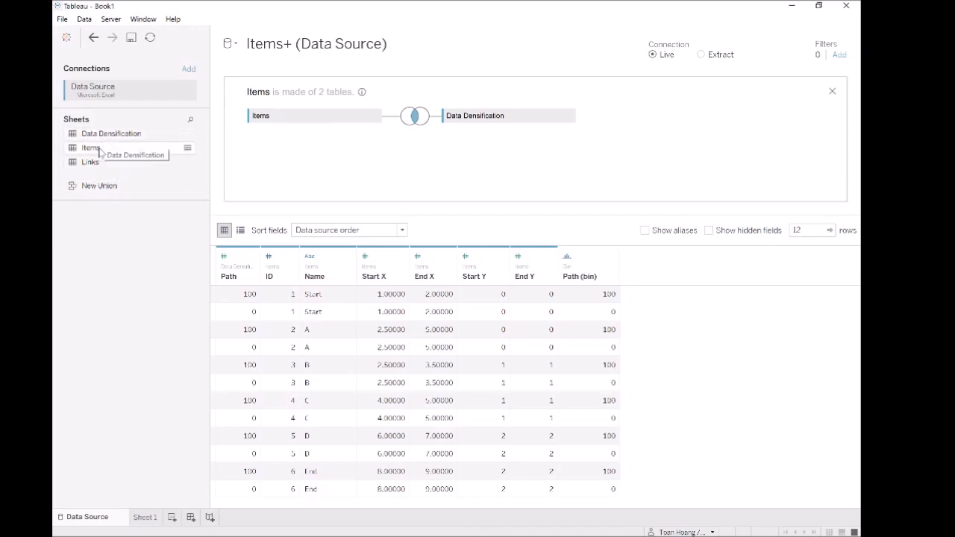
# Step: Union the Links sheet under Items and rename the Table Name column to Type
pyautogui.moveTo(90, 168); pyautogui.dragTo(317, 136)
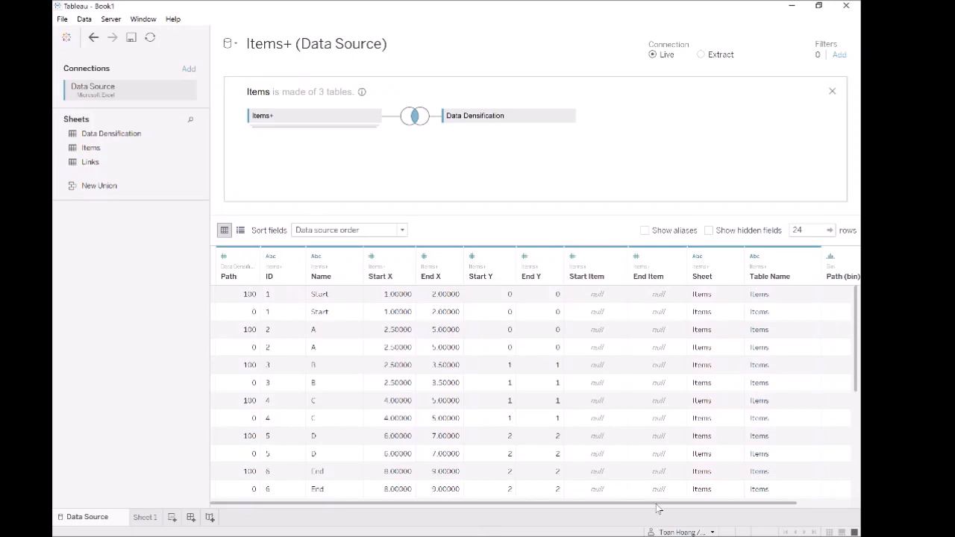
pyautogui.moveTo(675, 509); pyautogui.dragTo(746, 507)
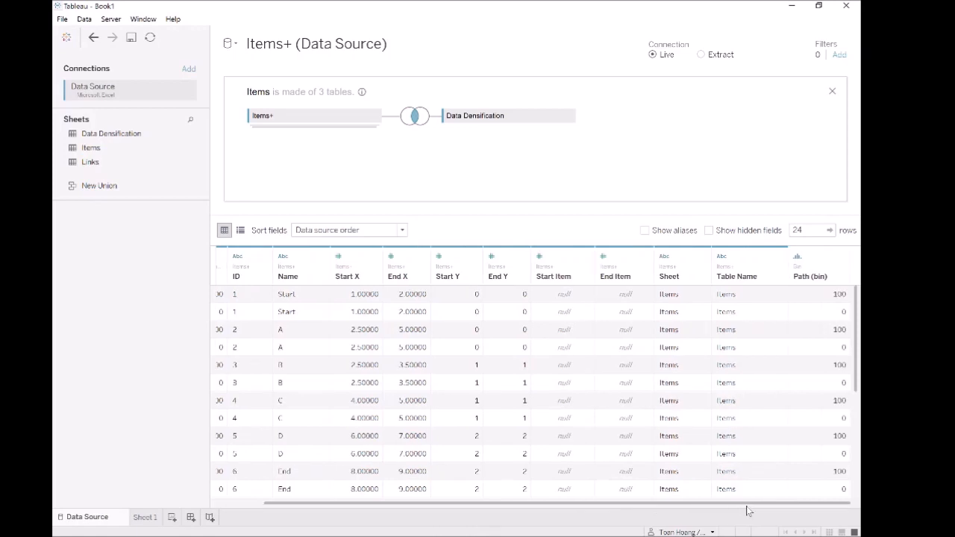
pyautogui.doubleClick(754, 275)
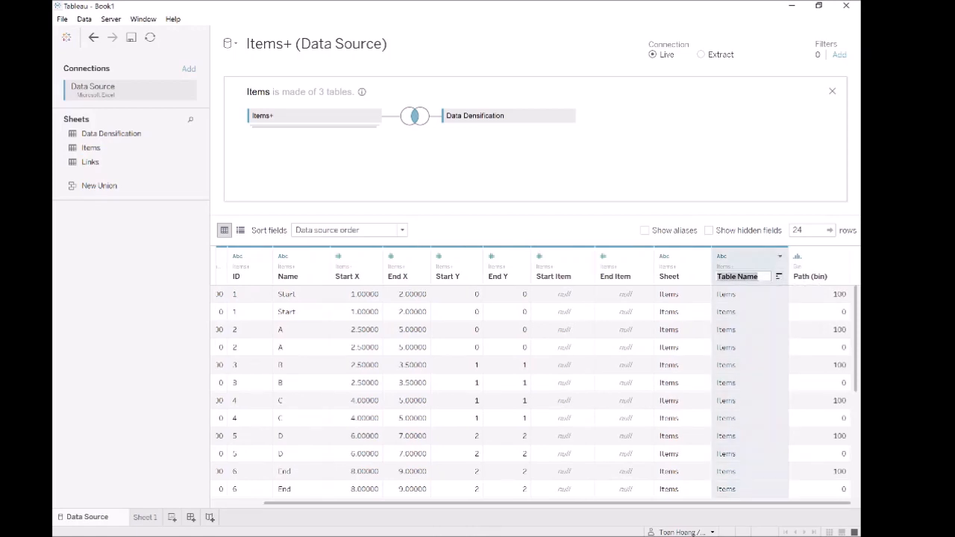
pyautogui.write('Type')
pyautogui.press('Return')
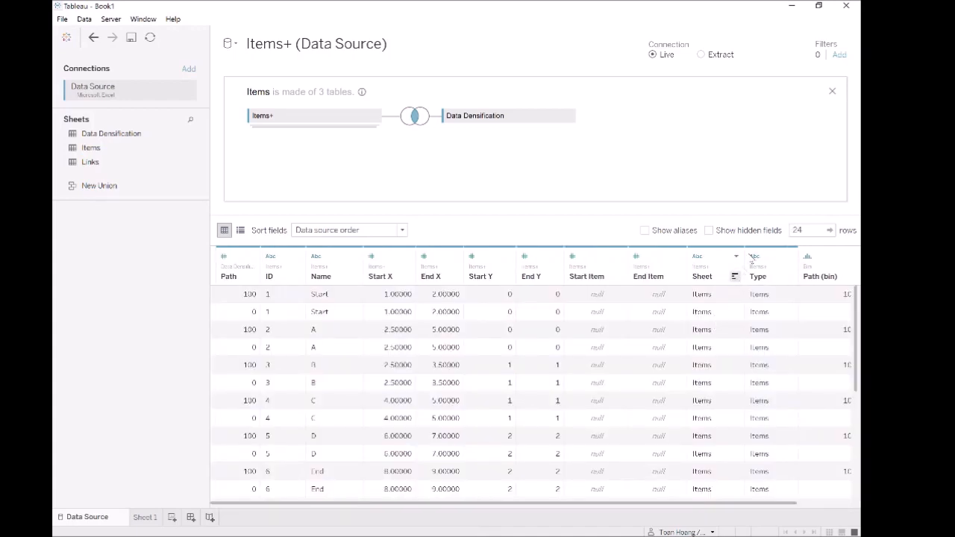
# Step: Hide the Sheet, Start Item and End Item columns
pyautogui.click(735, 256)
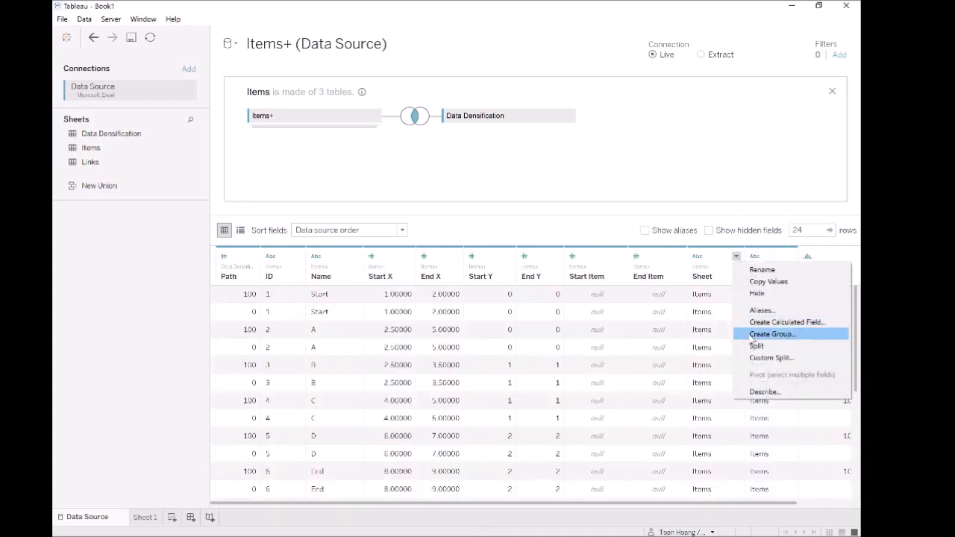
pyautogui.click(771, 296)
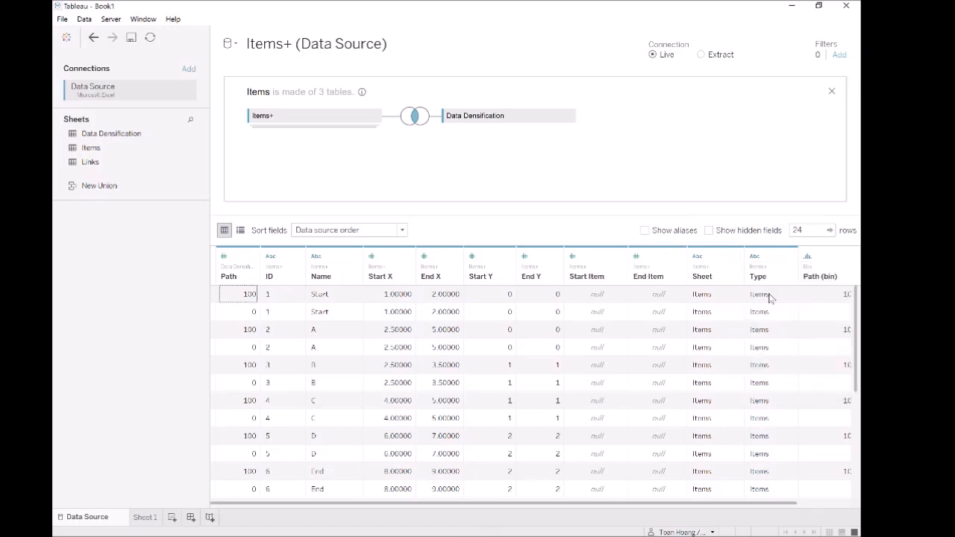
pyautogui.scroll(-3, 707, 382)
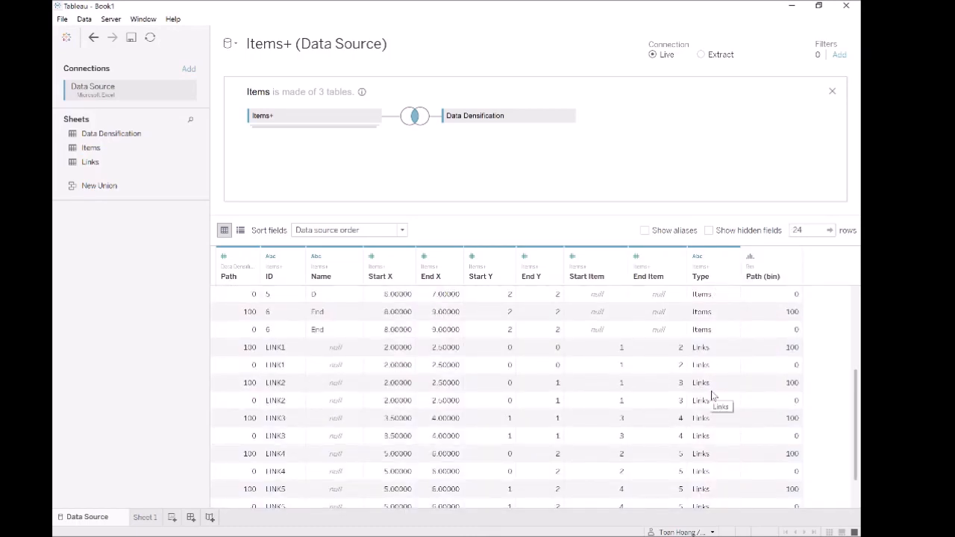
pyautogui.scroll(3, 713, 395)
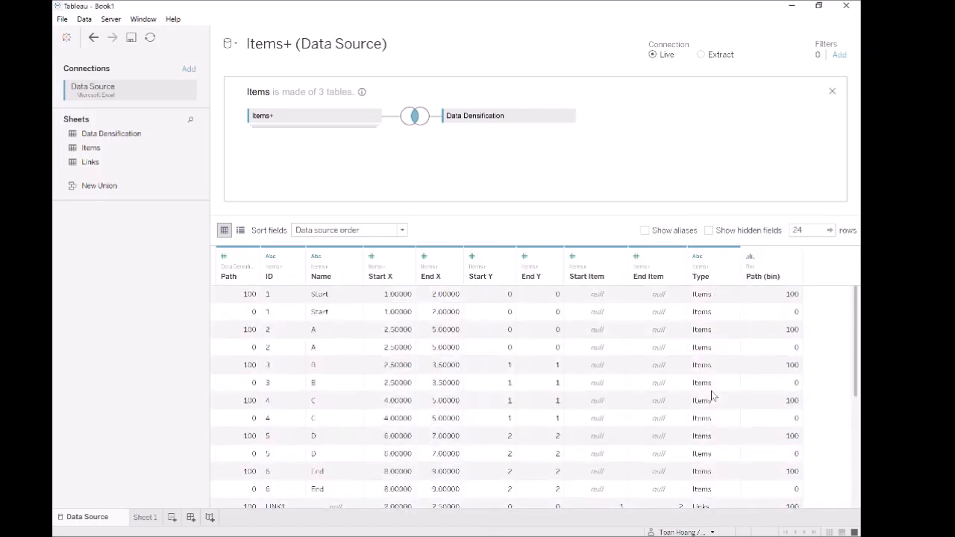
pyautogui.click(619, 256)
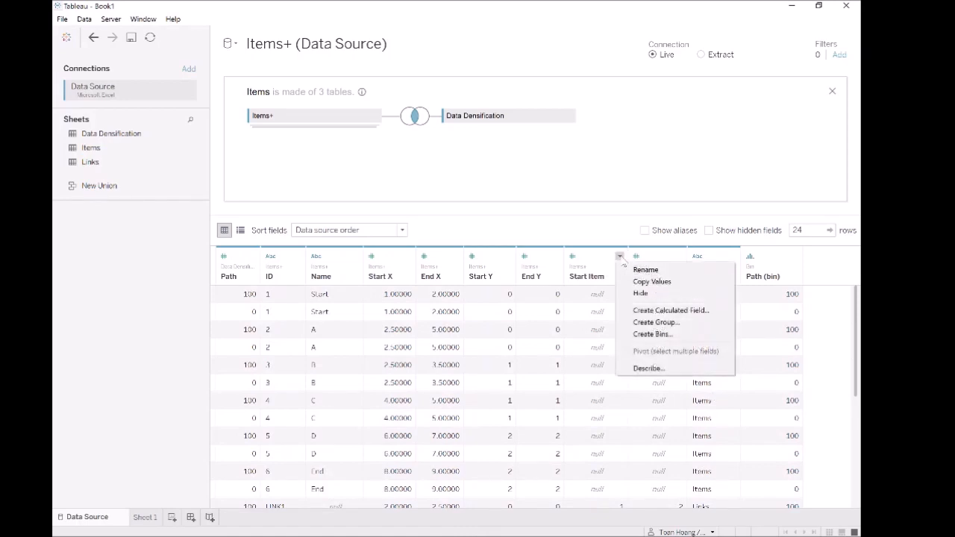
pyautogui.click(641, 293)
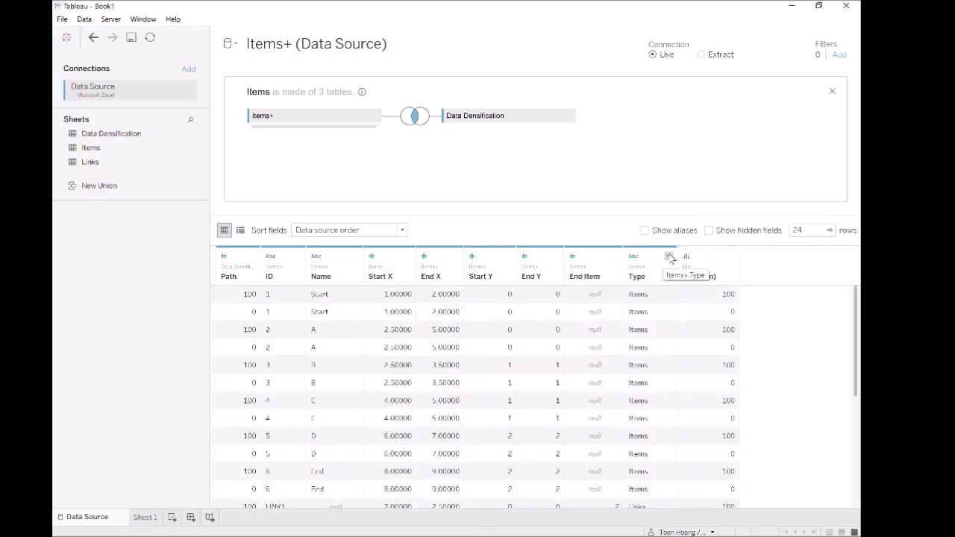
pyautogui.click(615, 256)
pyautogui.click(635, 294)
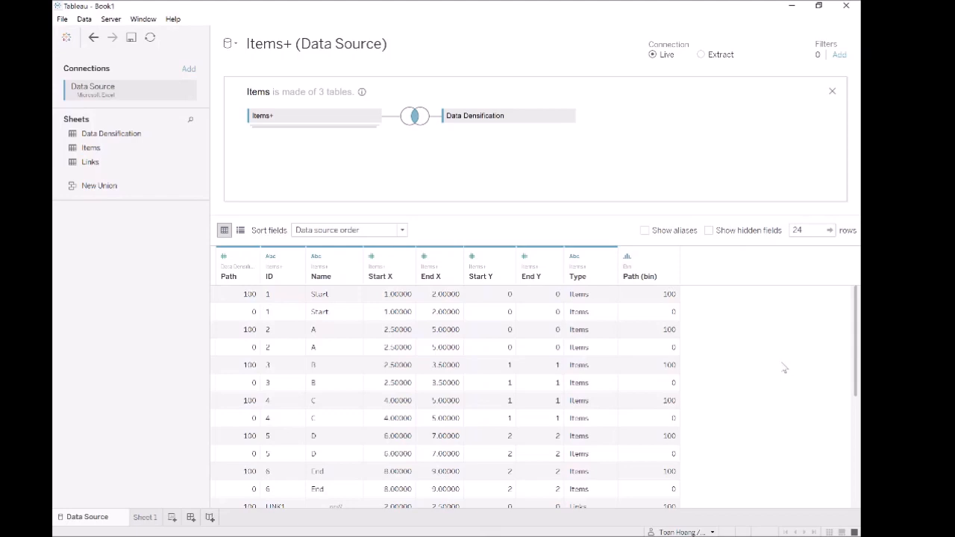
# Step: Go to the Sheet 1 worksheet, where Type now appears beside ID and Name
pyautogui.scroll(-5, 783, 367)
pyautogui.scroll(5, 746, 390)
pyautogui.scroll(-5, 462, 349)
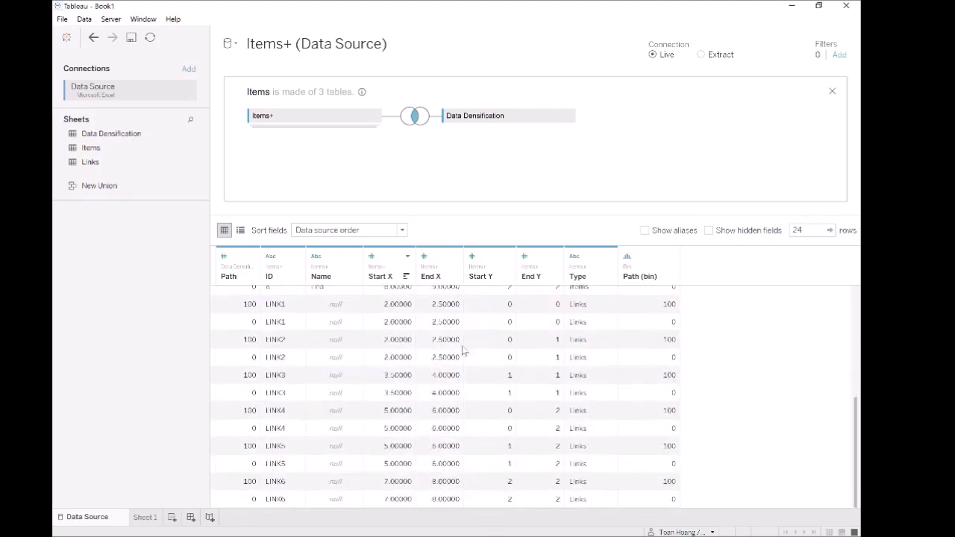
pyautogui.click(145, 517)
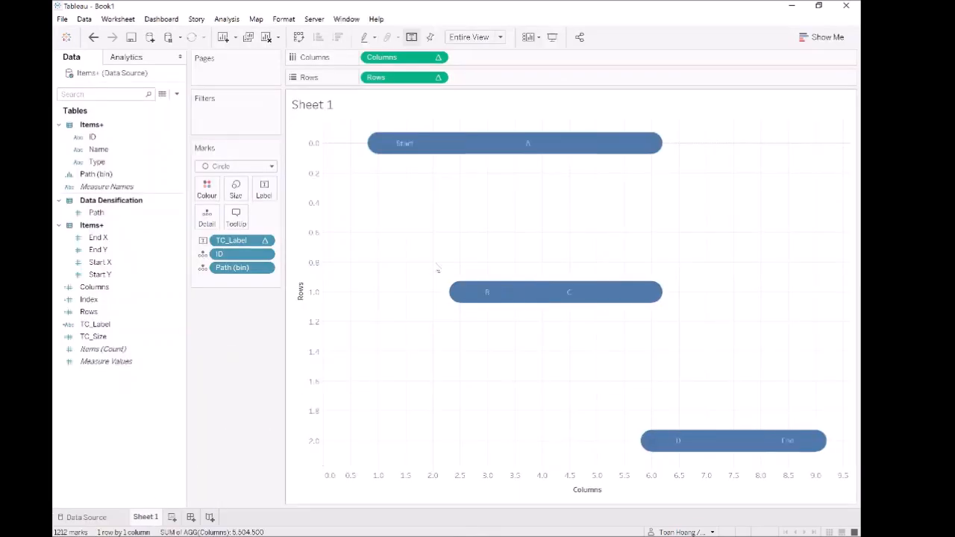
pyautogui.moveTo(546, 304)
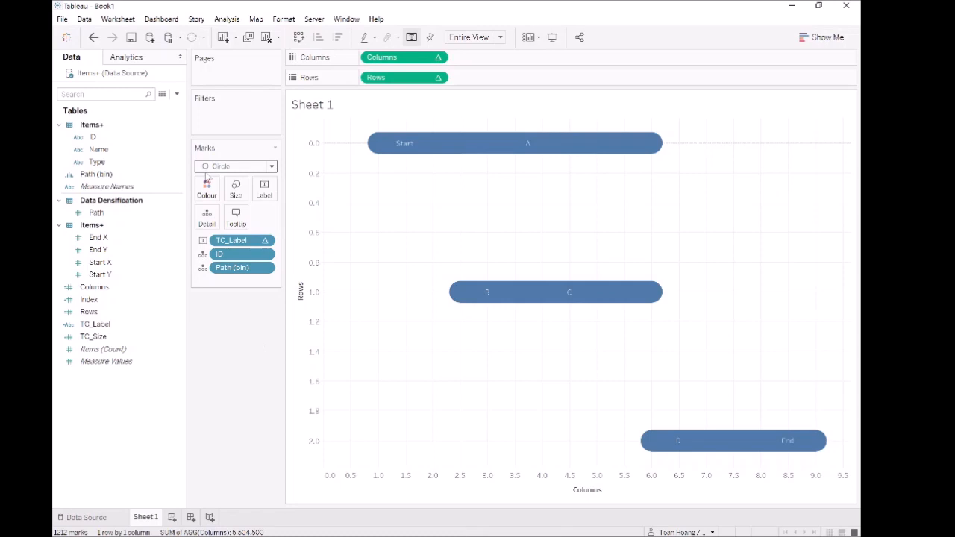
# Step: Size the marks by Type with reversed sizes so items are the larger marks
pyautogui.click(97, 163)
pyautogui.moveTo(97, 163); pyautogui.dragTo(236, 196)
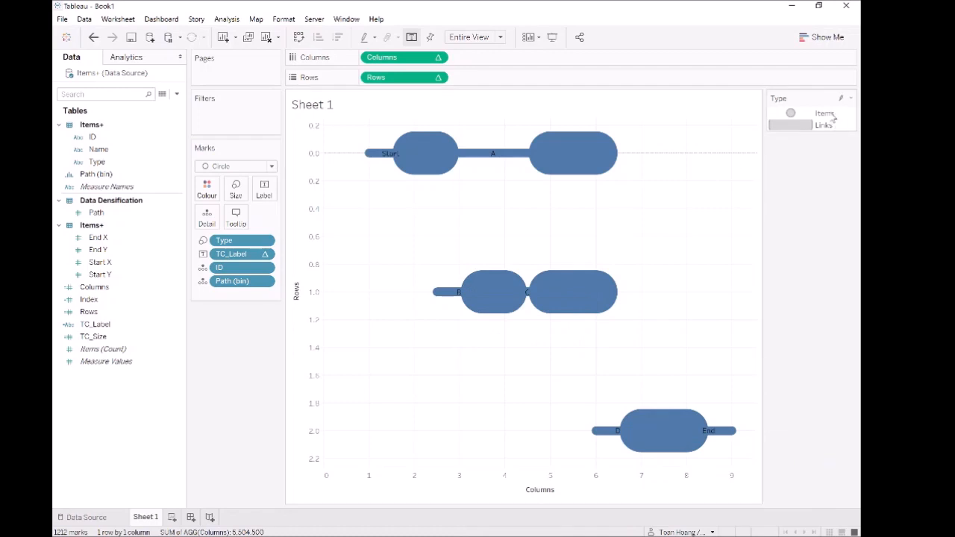
pyautogui.click(851, 98)
pyautogui.click(823, 111)
pyautogui.click(419, 275)
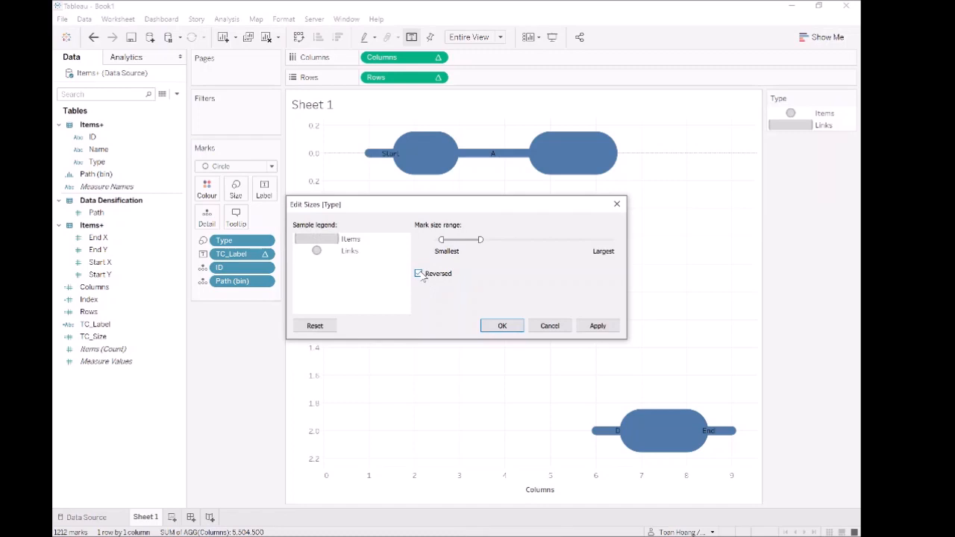
pyautogui.moveTo(500, 209); pyautogui.dragTo(360, 317)
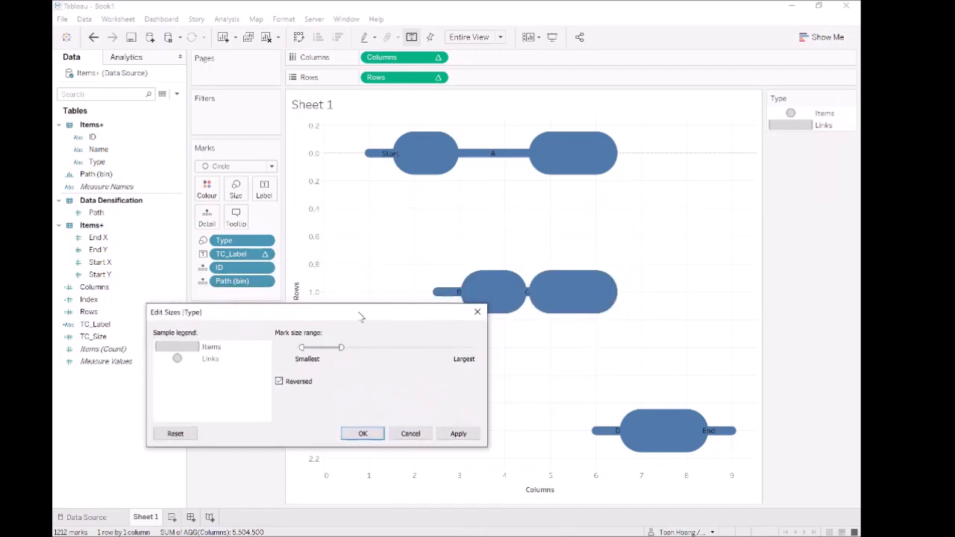
pyautogui.click(458, 434)
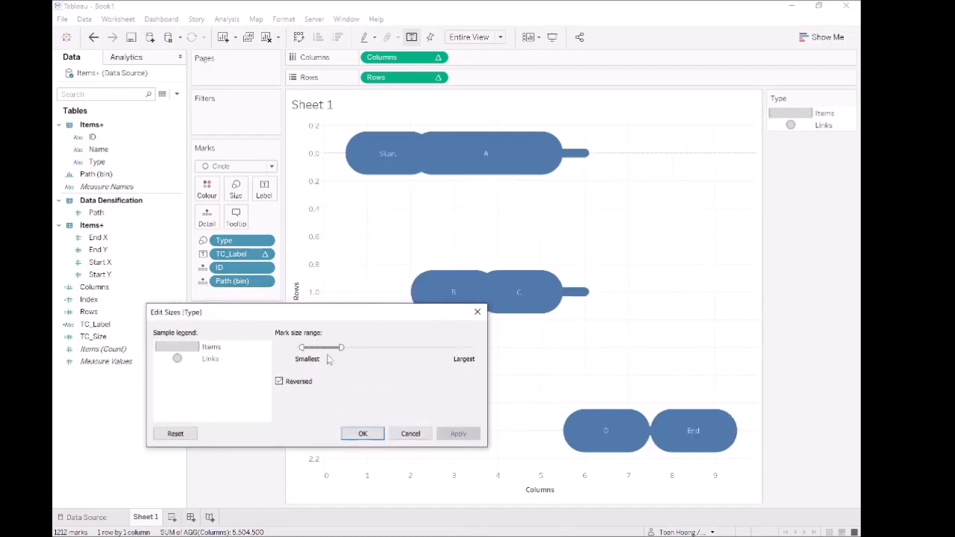
# Step: Narrow the mark size range so link lines turn thin, and dock the Type legend under Marks
pyautogui.moveTo(331, 350); pyautogui.dragTo(322, 350)
pyautogui.click(458, 434)
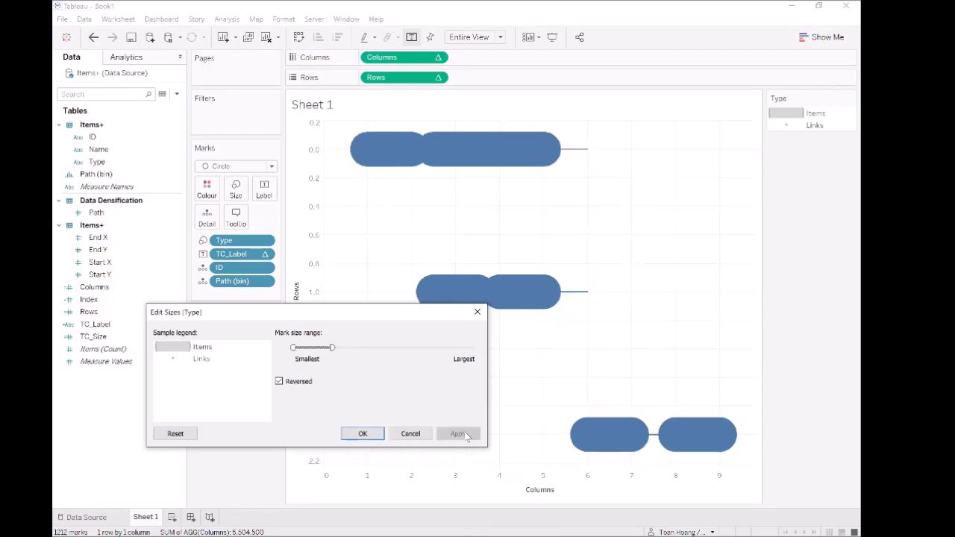
pyautogui.moveTo(332, 347); pyautogui.dragTo(317, 347)
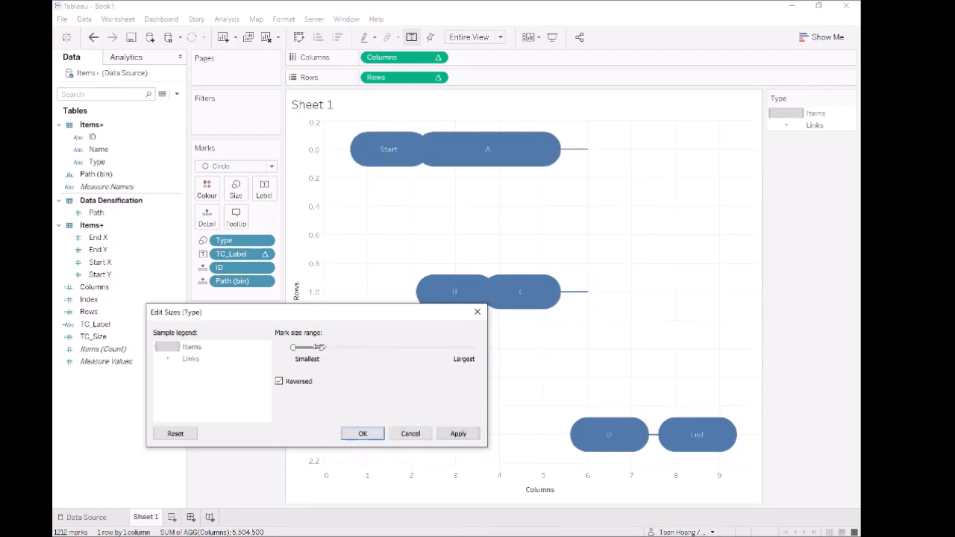
pyautogui.click(460, 433)
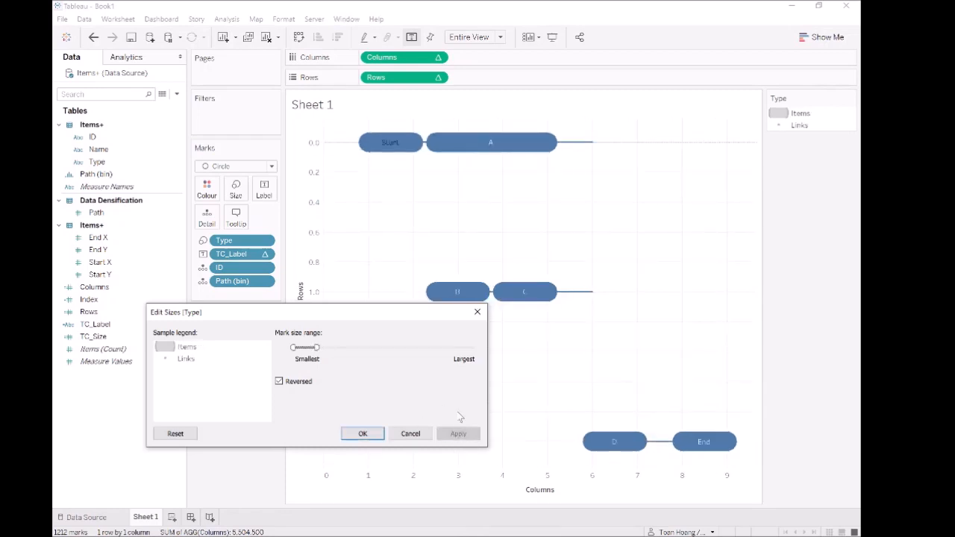
pyautogui.moveTo(418, 315); pyautogui.dragTo(430, 335)
pyautogui.moveTo(327, 367); pyautogui.dragTo(334, 367)
pyautogui.click(469, 452)
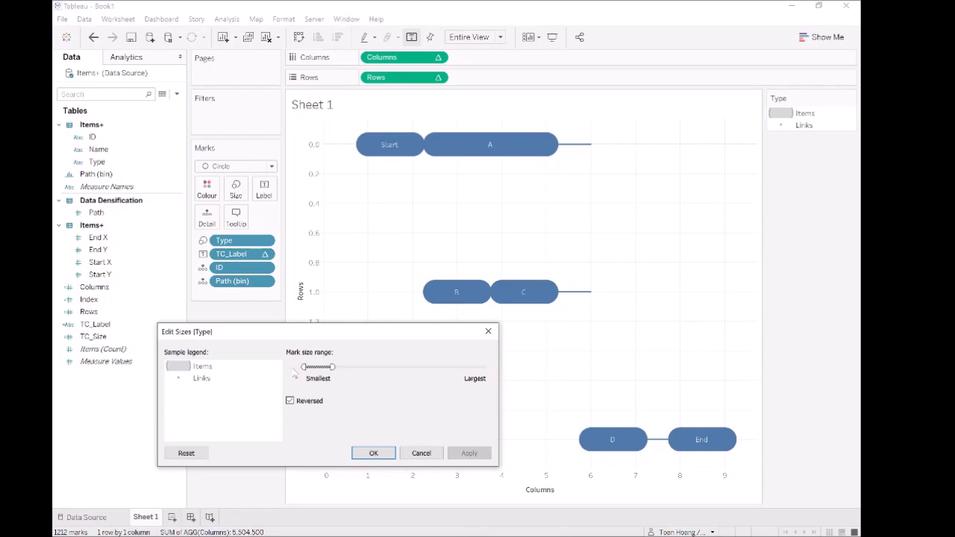
pyautogui.moveTo(332, 366); pyautogui.dragTo(329, 367)
pyautogui.click(469, 453)
pyautogui.click(373, 453)
pyautogui.moveTo(777, 99); pyautogui.dragTo(258, 311)
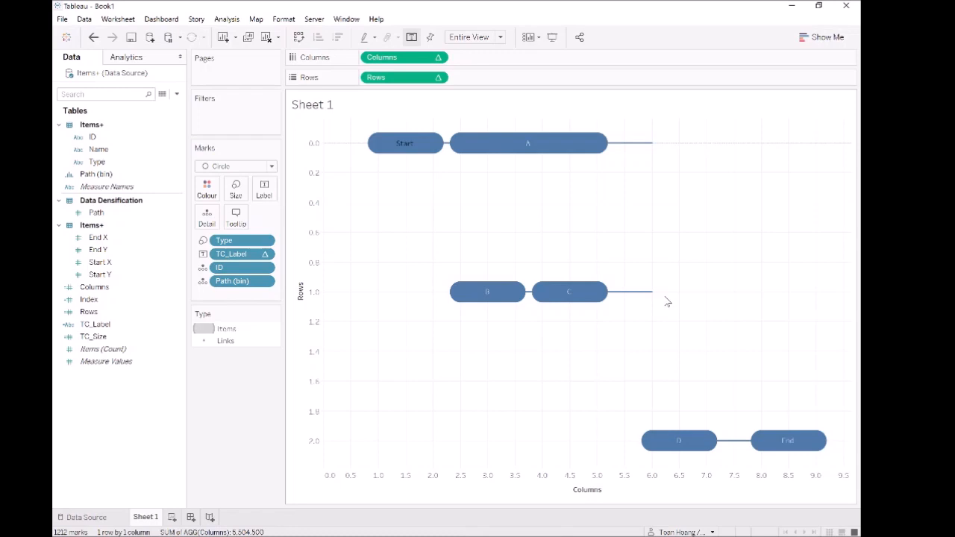
pyautogui.click(103, 337)
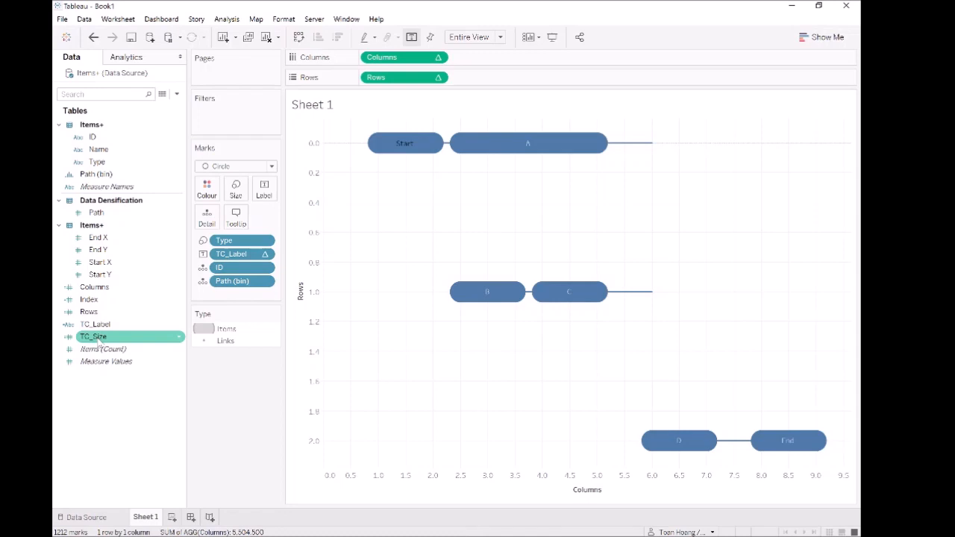
# Step: Rename TC_Size to TC_X Size and duplicate it
pyautogui.rightClick(99, 340)
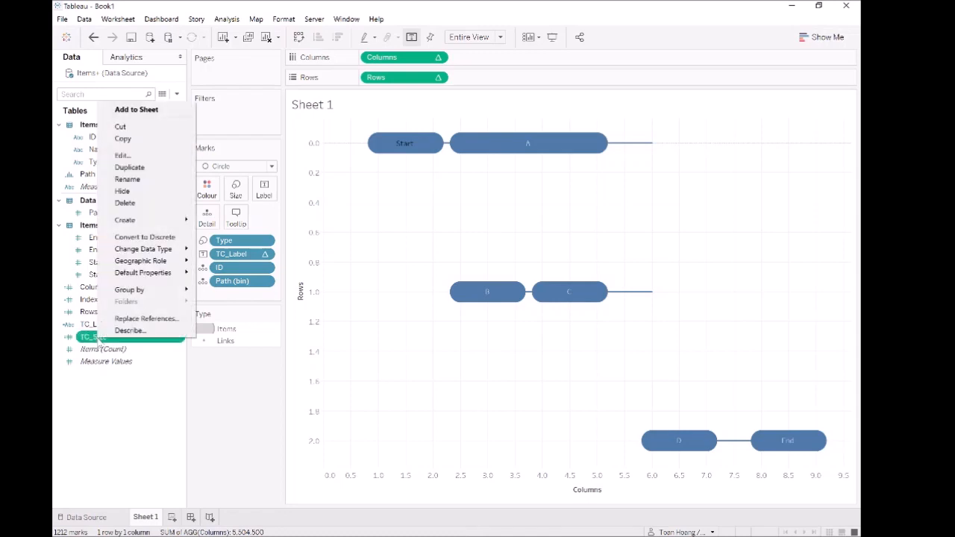
pyautogui.click(142, 180)
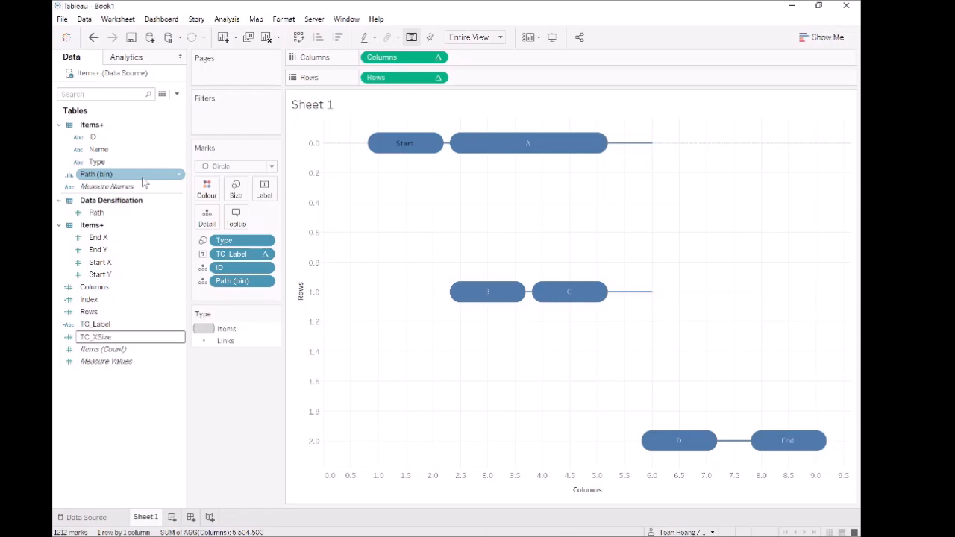
pyautogui.write('X_')
pyautogui.press('Return')
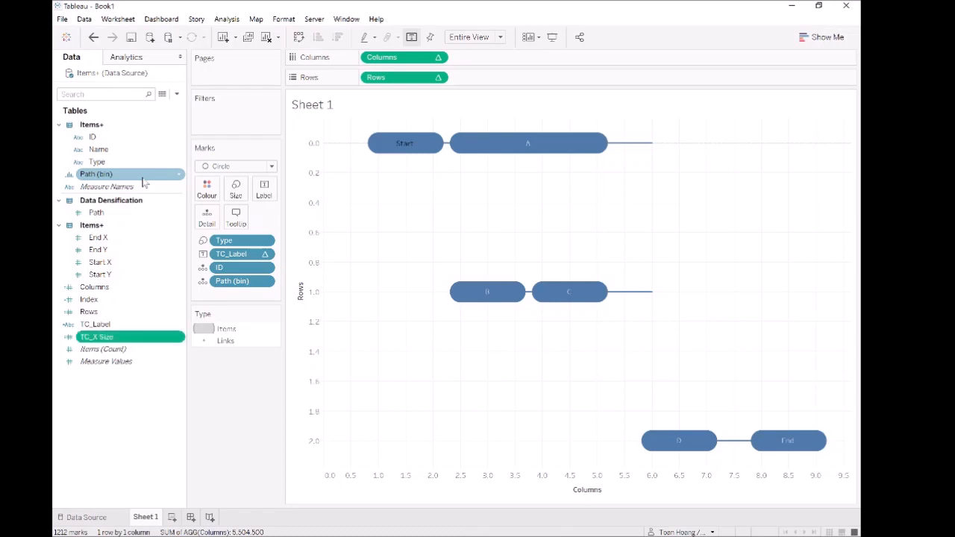
pyautogui.rightClick(118, 341)
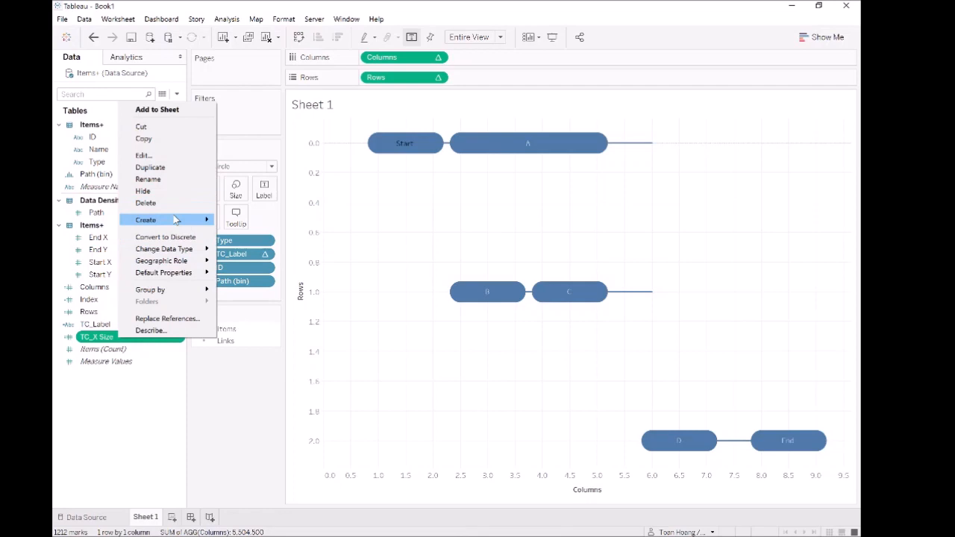
pyautogui.click(160, 167)
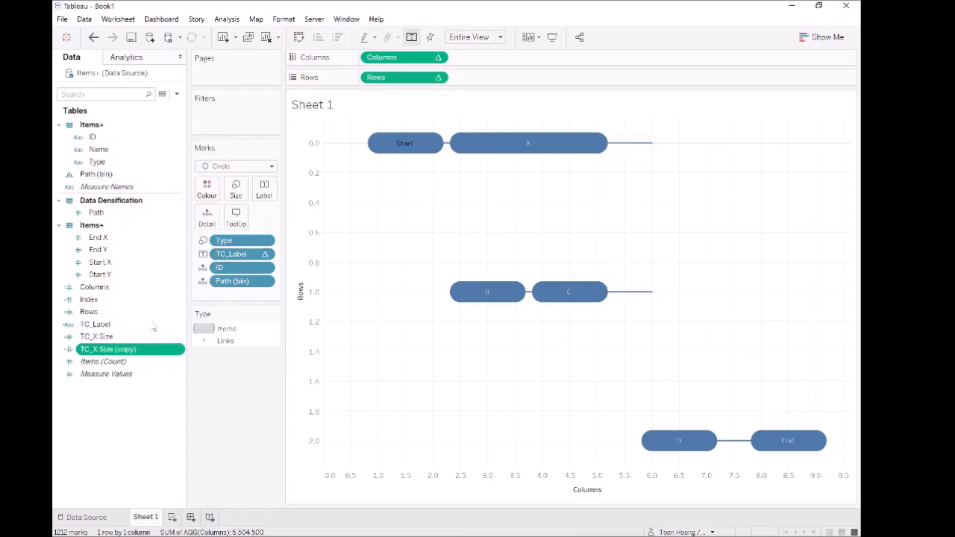
# Step: Rename the copied field to TC_Y Size
pyautogui.rightClick(134, 353)
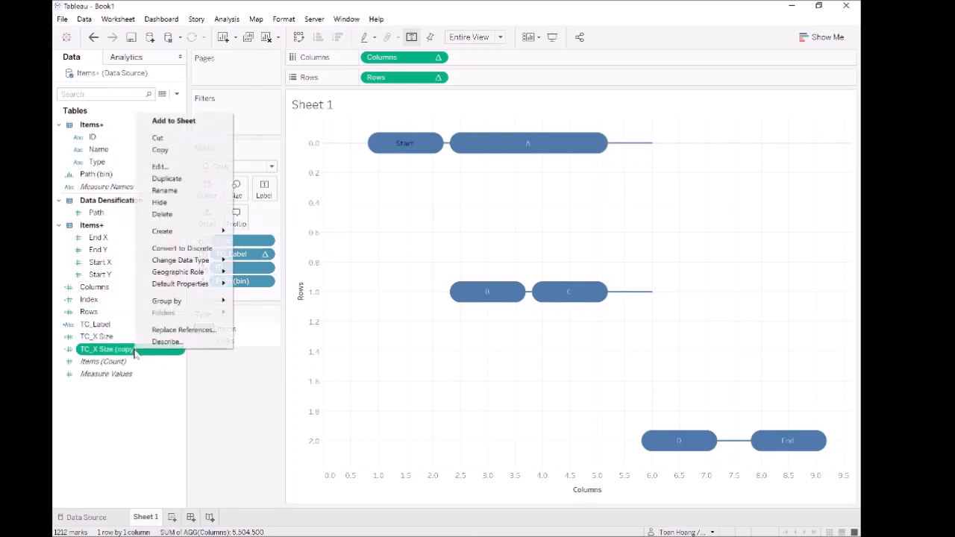
pyautogui.click(178, 167)
pyautogui.press('BackSpace')
pyautogui.write('Y')
pyautogui.press('Right')
pyautogui.press('Right')
pyautogui.press('Right')
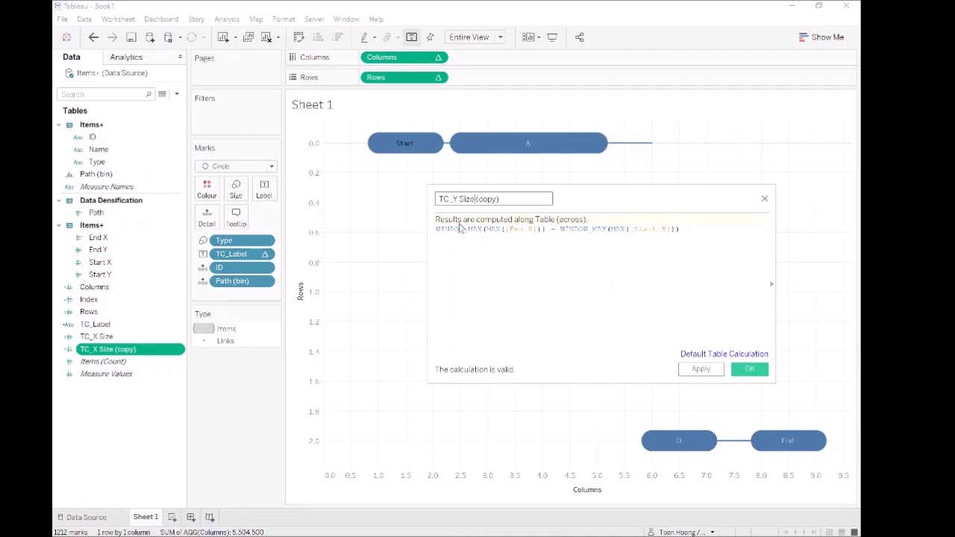
pyautogui.hotkey('shift', 'Right')
pyautogui.hotkey('shift', 'Right')
pyautogui.hotkey('shift', 'Right')
pyautogui.hotkey('shift', 'Right')
pyautogui.hotkey('shift', 'Right')
pyautogui.hotkey('shift', 'Right')
pyautogui.hotkey('shift', 'Right')
pyautogui.press('BackSpace')
# Step: Change its formula to WINDOW_MAX(MAX([End Y])) − WINDOW_MAX(MAX([Start Y]))
pyautogui.click(530, 228)
pyautogui.press('BackSpace')
pyautogui.write('Y')
pyautogui.press('Right')
pyautogui.press('Right')
pyautogui.press('Right')
pyautogui.press('Right')
pyautogui.press('Right')
pyautogui.press('Right')
pyautogui.press('Right')
pyautogui.press('Right')
pyautogui.press('Right')
pyautogui.press('Right')
pyautogui.press('Right')
pyautogui.press('Right')
pyautogui.press('Right')
pyautogui.press('Right')
pyautogui.press('Right')
pyautogui.press('Right')
pyautogui.press('Right')
pyautogui.press('Right')
pyautogui.press('Right')
pyautogui.press('Right')
pyautogui.press('Right')
pyautogui.press('Right')
pyautogui.press('Right')
pyautogui.press('Right')
pyautogui.press('Right')
pyautogui.press('Right')
pyautogui.press('Right')
pyautogui.press('Right')
pyautogui.press('Right')
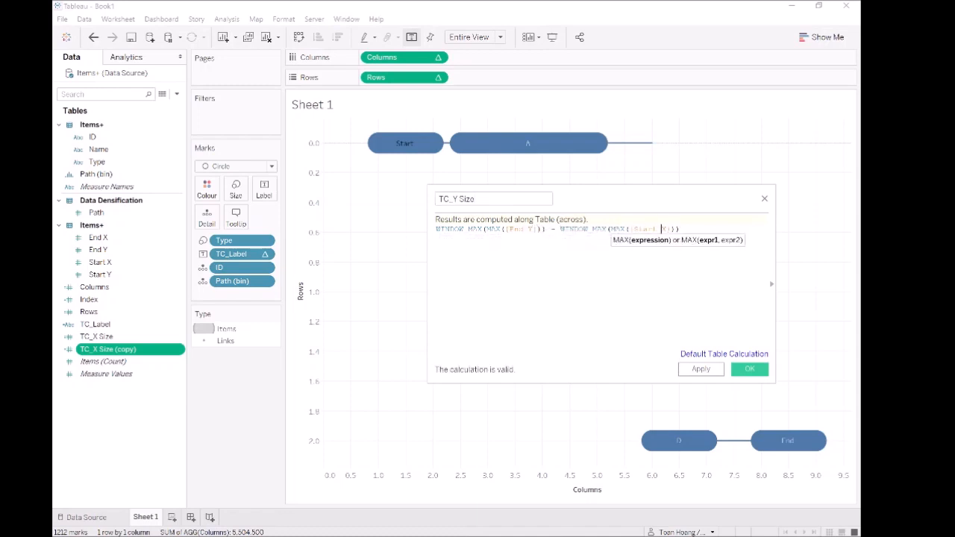
pyautogui.press('BackSpace')
pyautogui.write('Y')
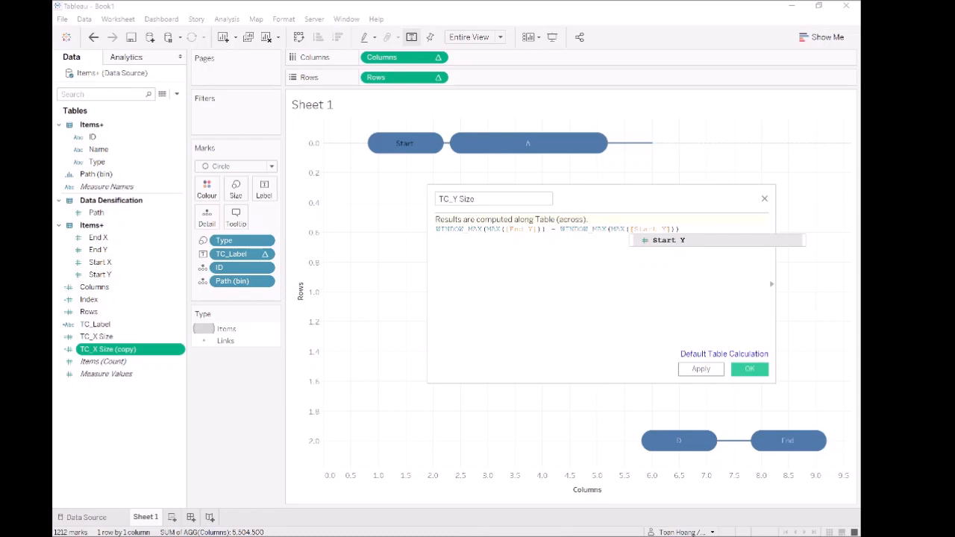
pyautogui.press('Right')
pyautogui.press('Right')
pyautogui.press('Right')
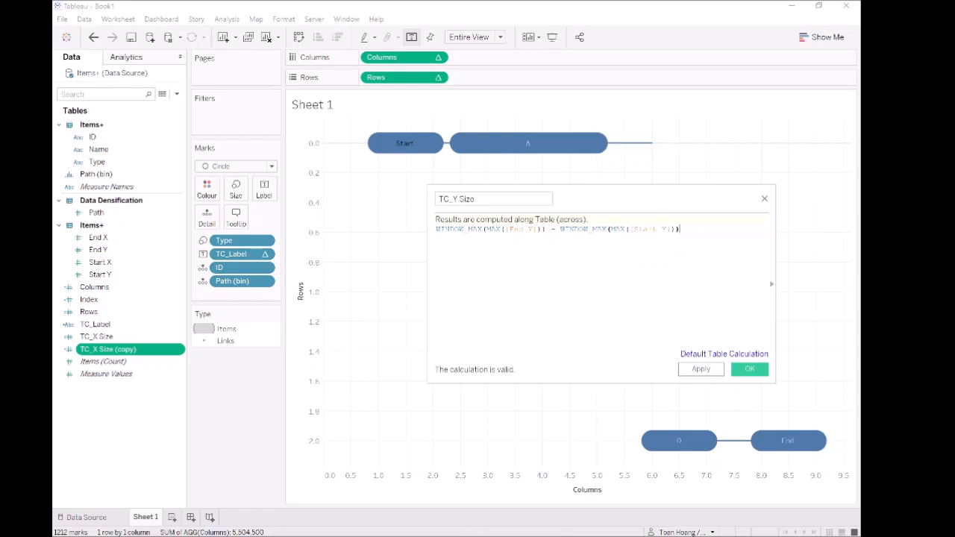
pyautogui.click(718, 373)
pyautogui.click(744, 371)
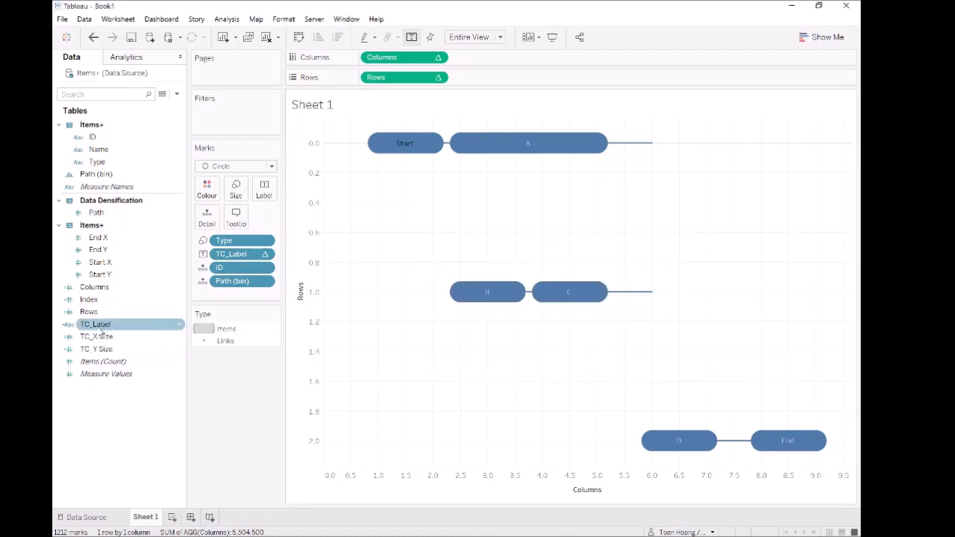
# Step: Copy the '+ ( [Index] / 100 * [TC_X Size] )' offset from the Columns calculation
pyautogui.click(89, 312)
pyautogui.rightClick(91, 312)
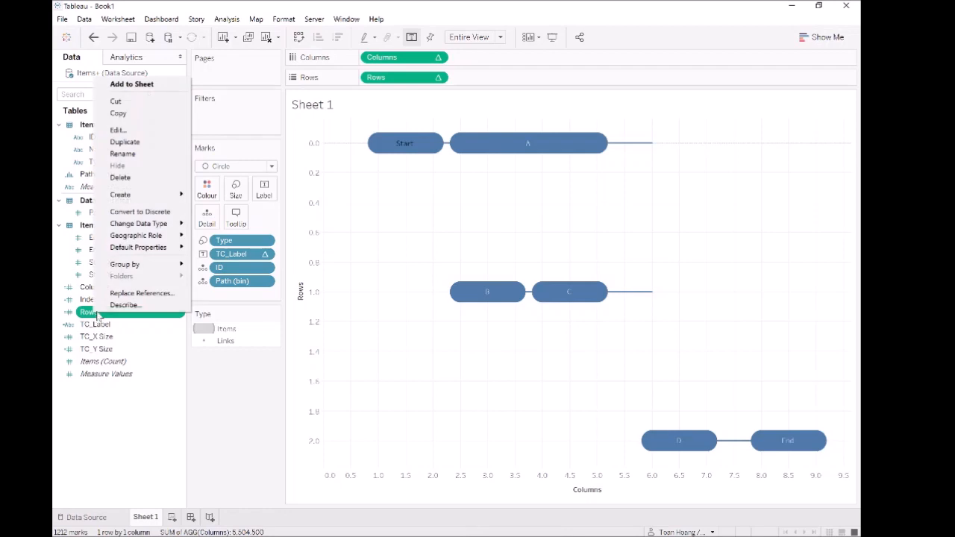
pyautogui.click(170, 131)
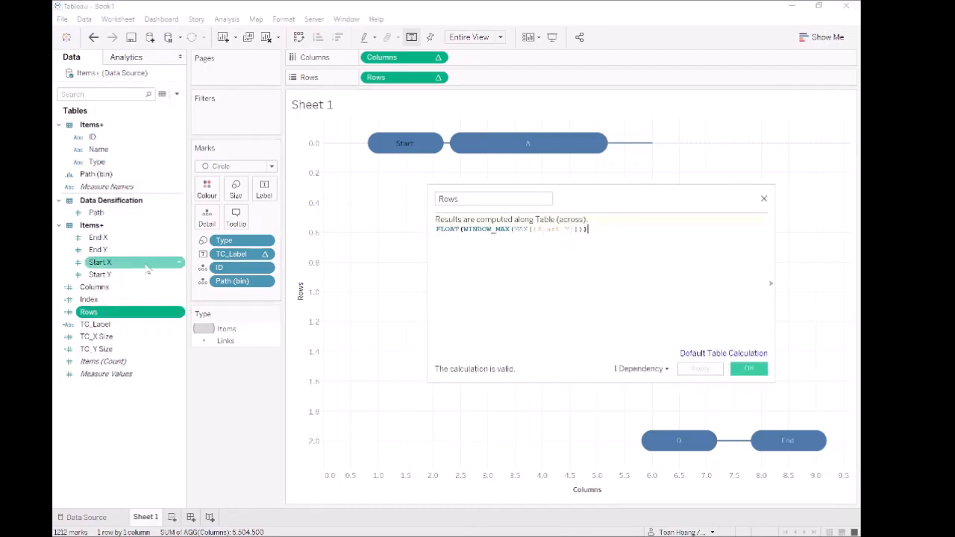
pyautogui.rightClick(101, 288)
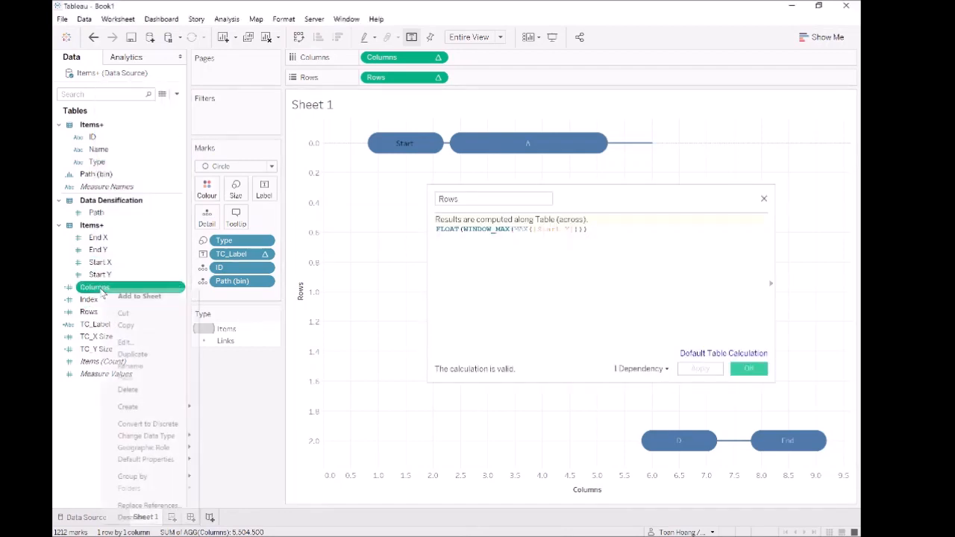
pyautogui.click(137, 344)
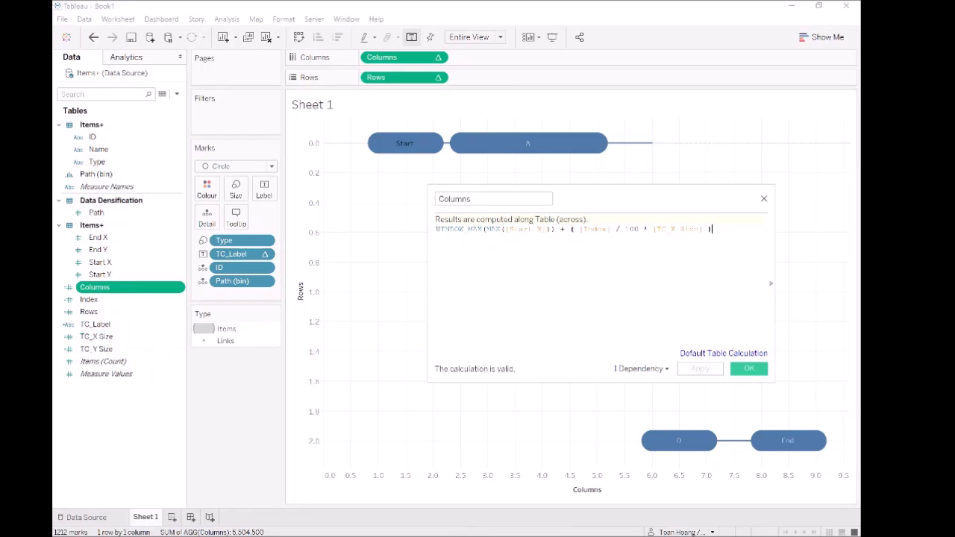
pyautogui.moveTo(560, 229); pyautogui.dragTo(713, 229)
pyautogui.hotkey('ctrl', 'c')
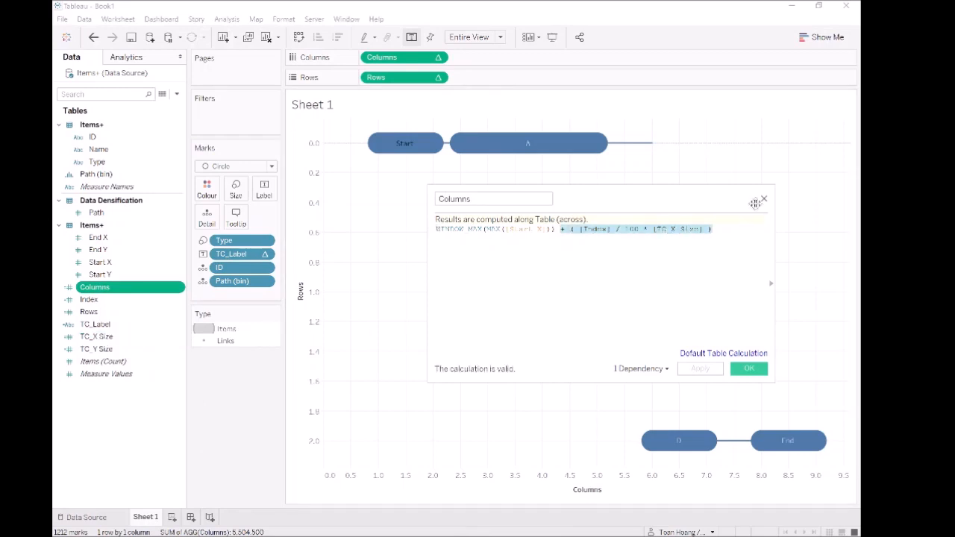
pyautogui.click(764, 200)
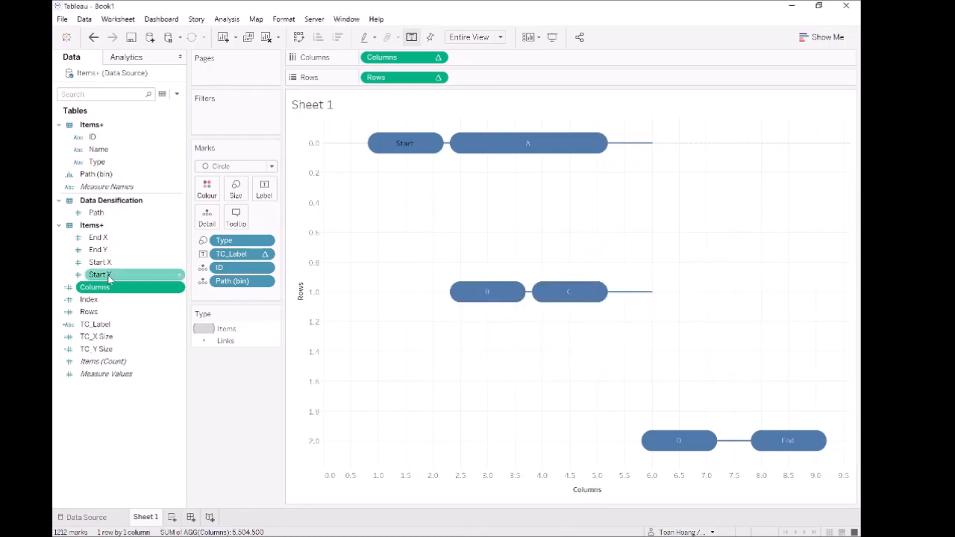
# Step: Append that offset to the Rows formula, scaled by TC_Y Size instead of TC_X Size
pyautogui.rightClick(88, 312)
pyautogui.click(118, 127)
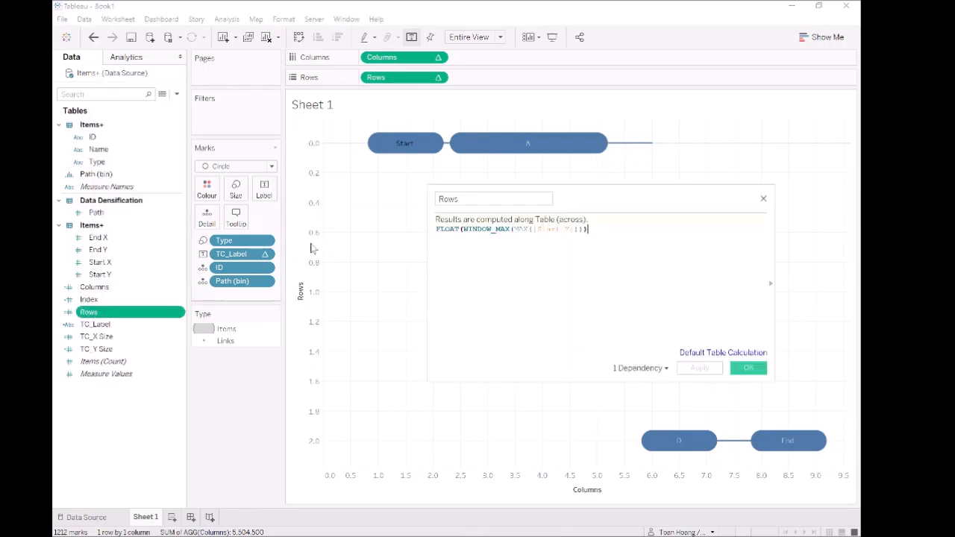
pyautogui.hotkey('ctrl', 'v')
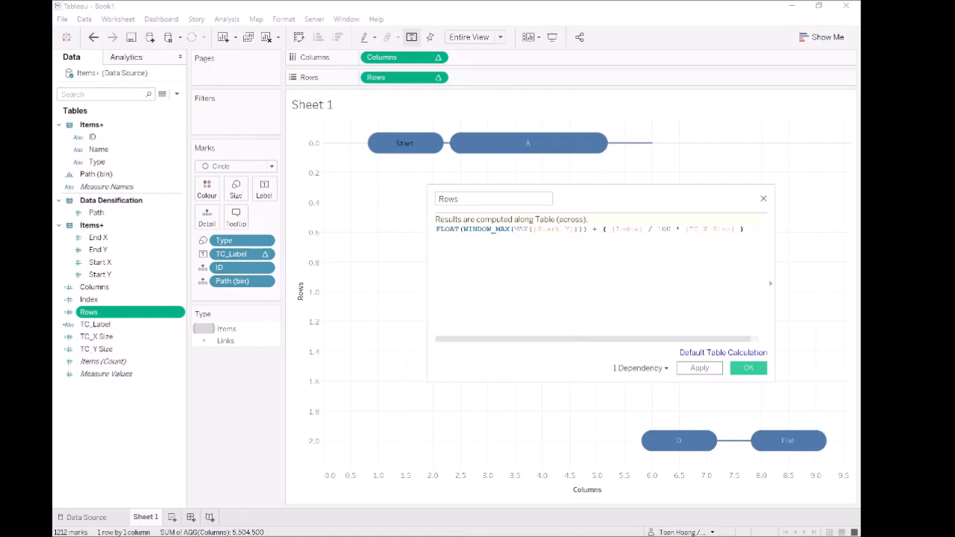
pyautogui.press('BackSpace')
pyautogui.write('Y')
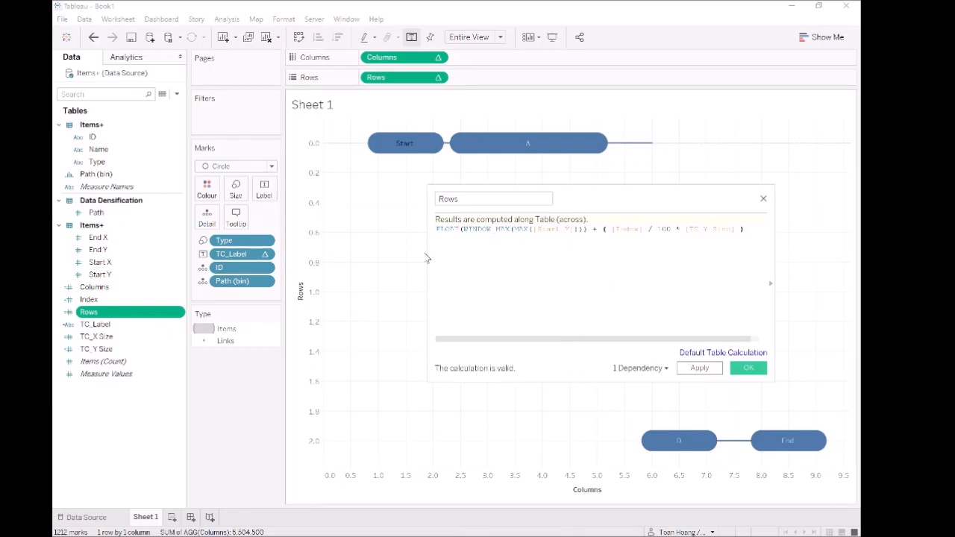
pyautogui.moveTo(427, 253); pyautogui.dragTo(335, 260)
pyautogui.moveTo(518, 202); pyautogui.dragTo(296, 274)
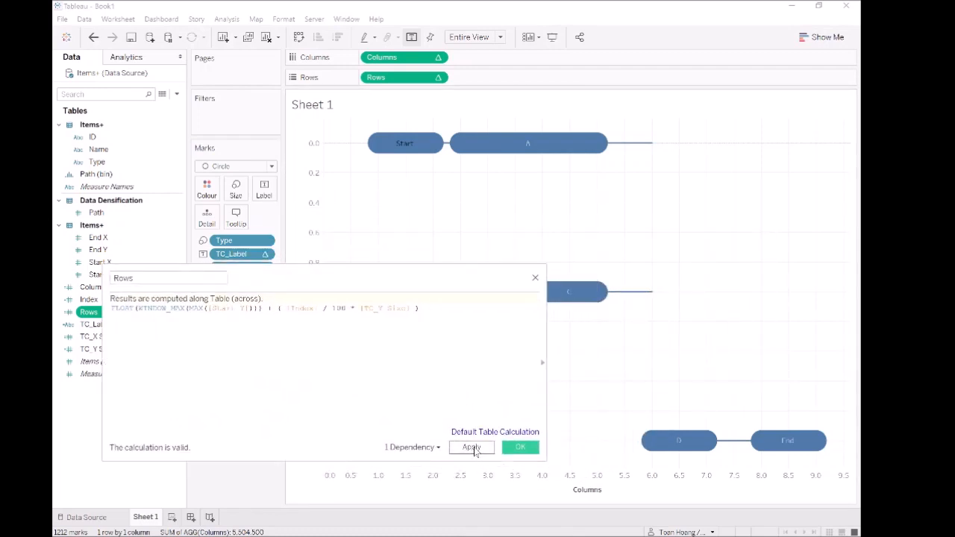
pyautogui.click(475, 450)
pyautogui.click(520, 449)
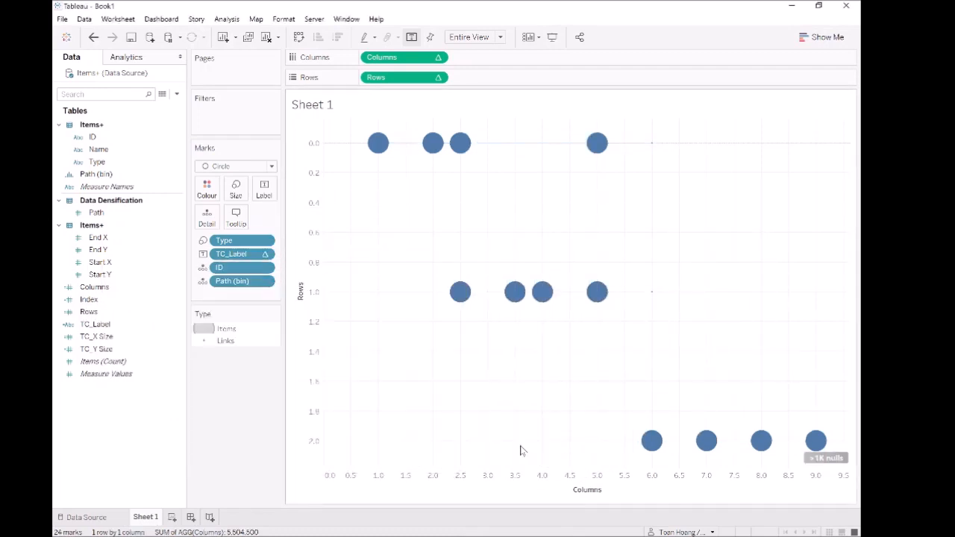
# Step: Set the Rows pill to compute along Path (bin), restoring bars joined by link lines
pyautogui.rightClick(415, 79)
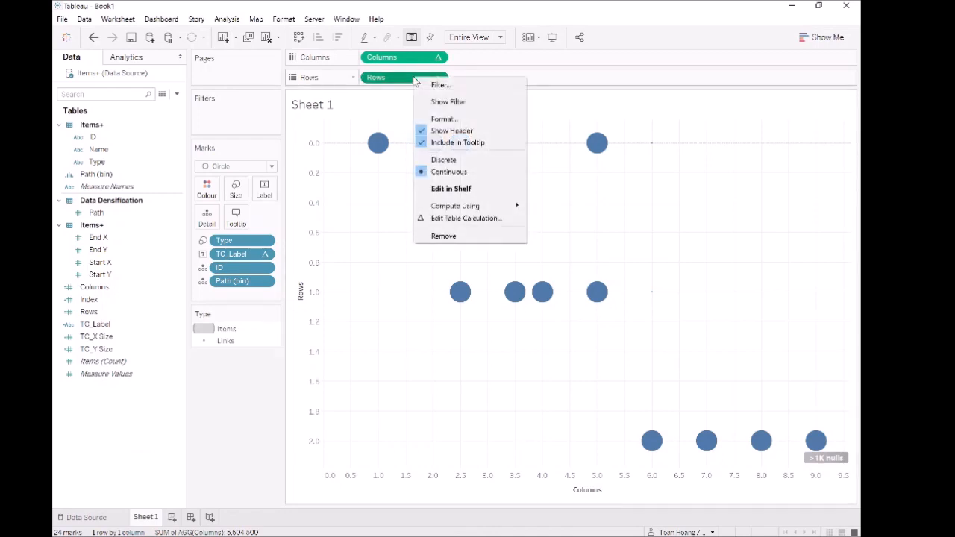
pyautogui.moveTo(496, 206)
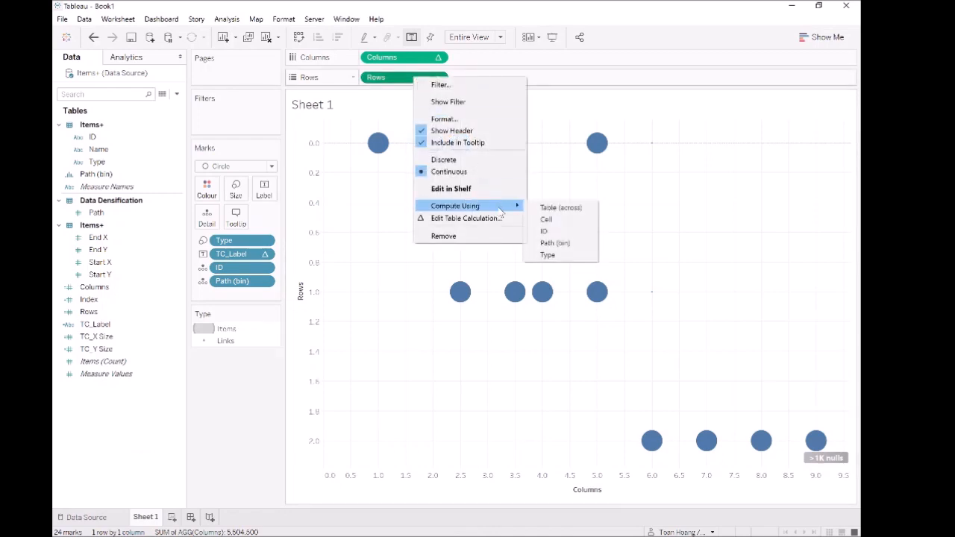
pyautogui.click(561, 243)
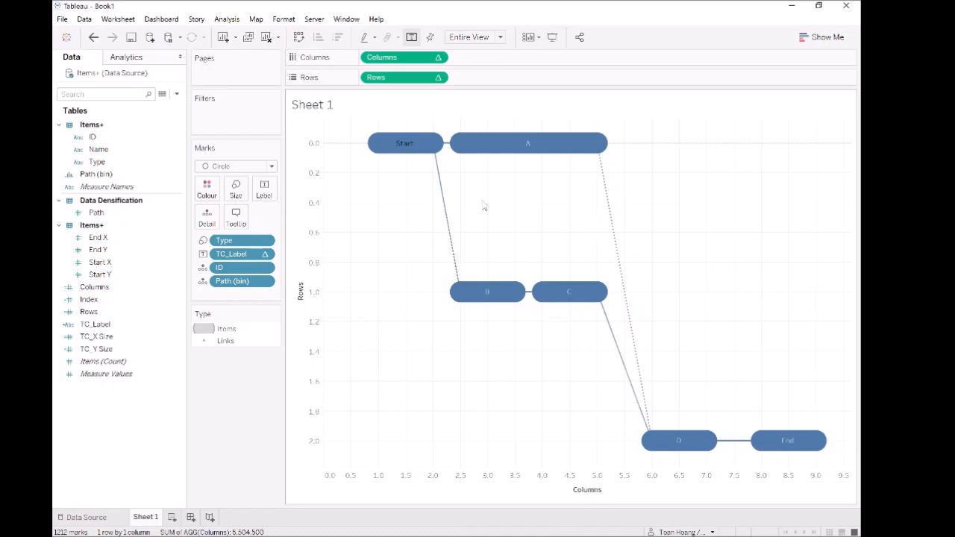
pyautogui.click(238, 168)
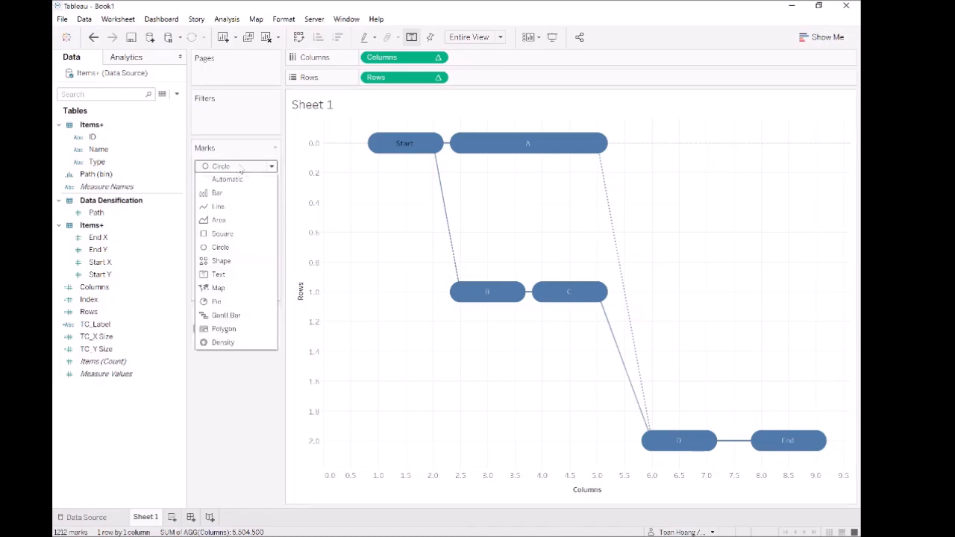
# Step: Switch the marks to Line and widen the Type legend's size range so the item bars become thick
pyautogui.click(218, 206)
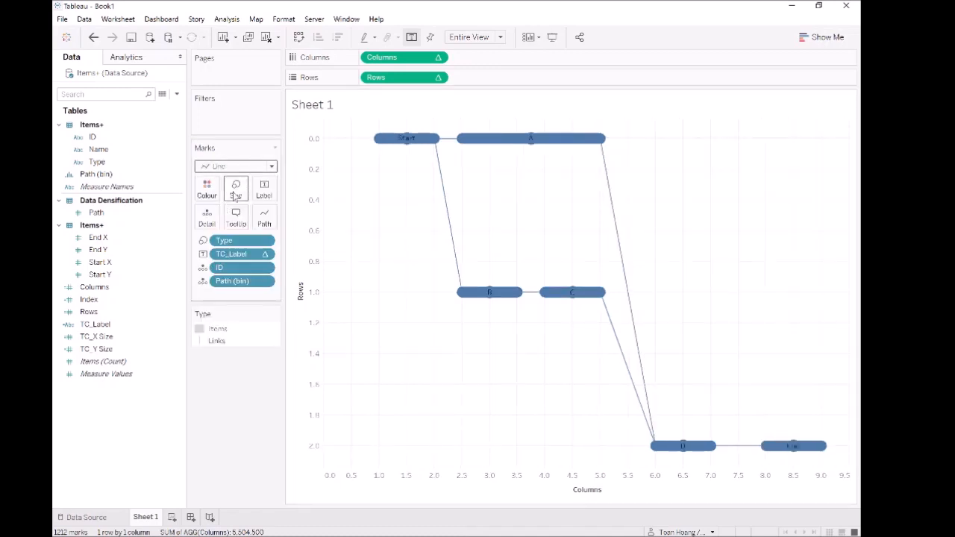
pyautogui.click(276, 314)
pyautogui.click(275, 326)
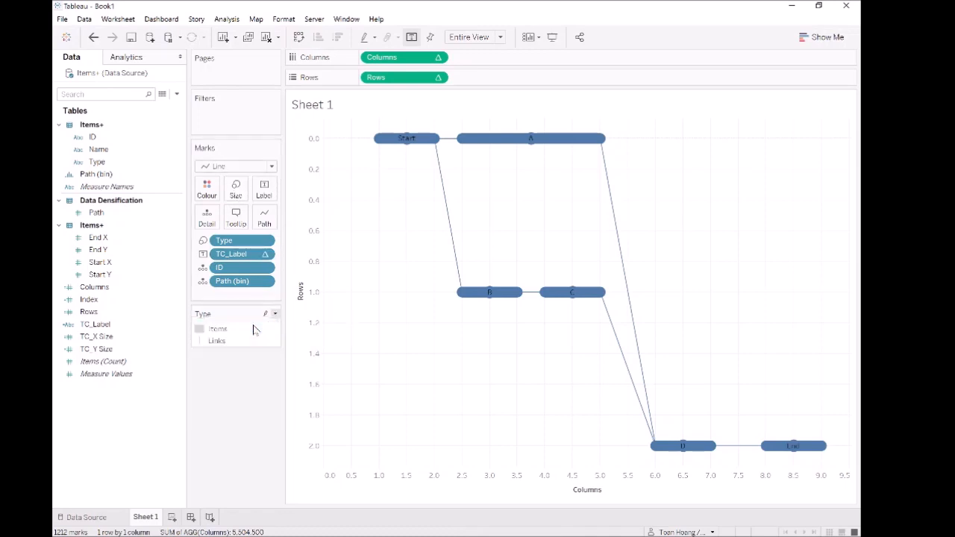
pyautogui.moveTo(458, 240); pyautogui.dragTo(484, 262)
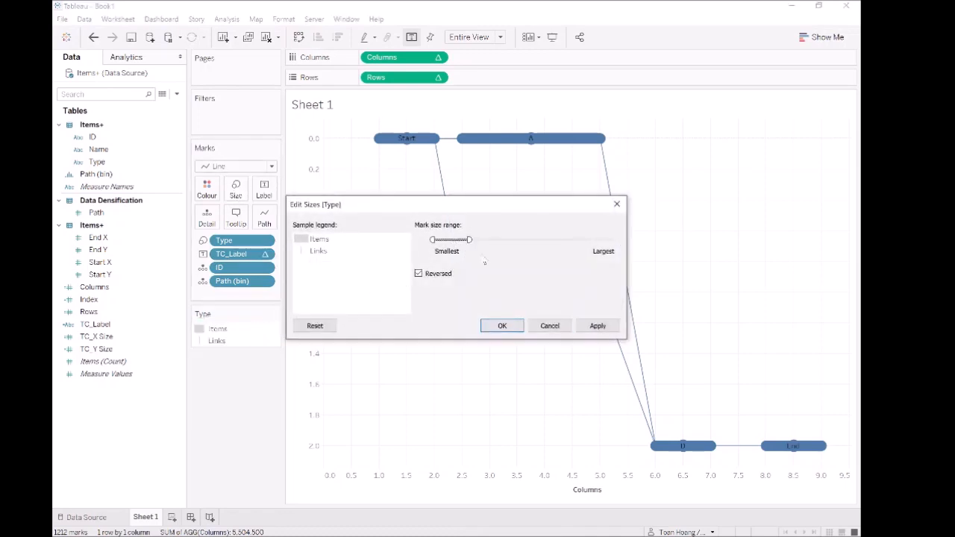
pyautogui.click(598, 326)
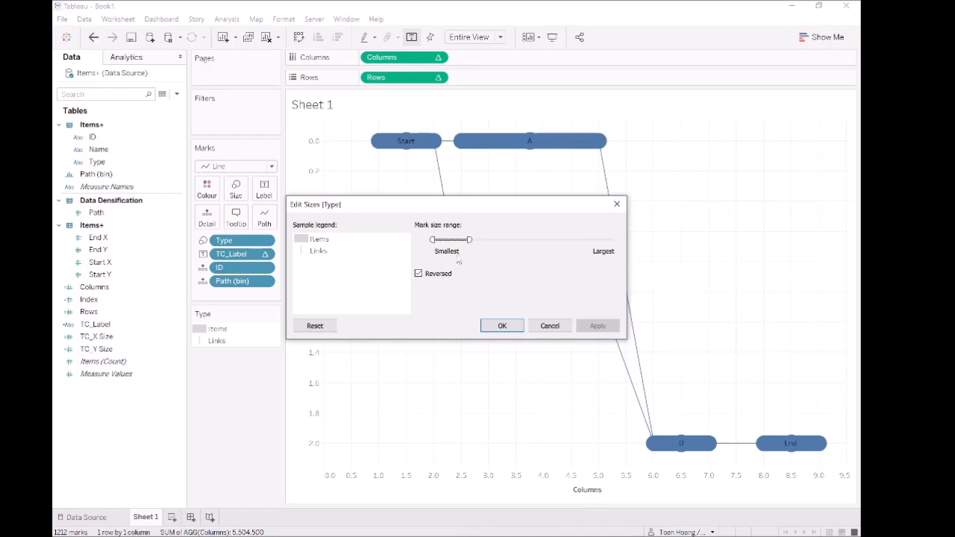
pyautogui.moveTo(468, 239); pyautogui.dragTo(478, 240)
pyautogui.click(598, 325)
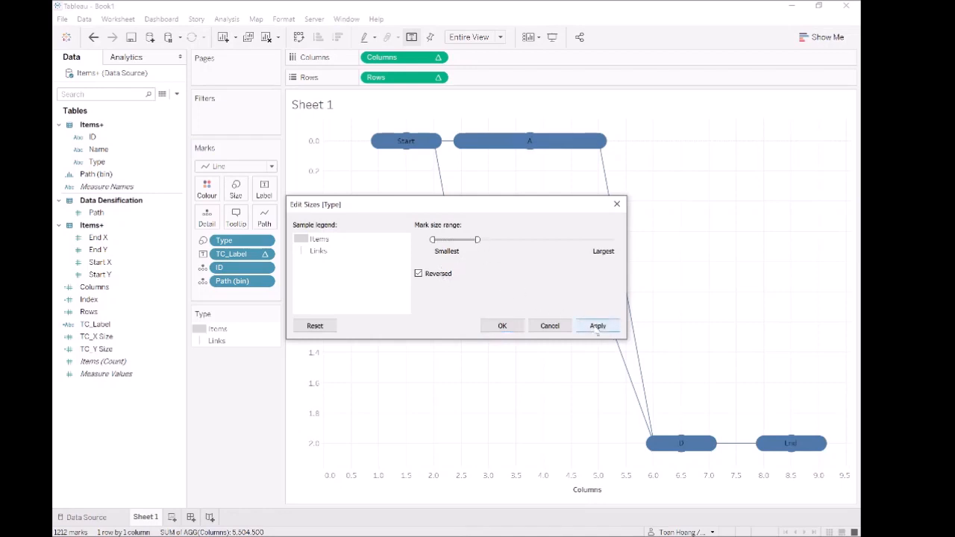
pyautogui.click(517, 327)
pyautogui.moveTo(471, 294)
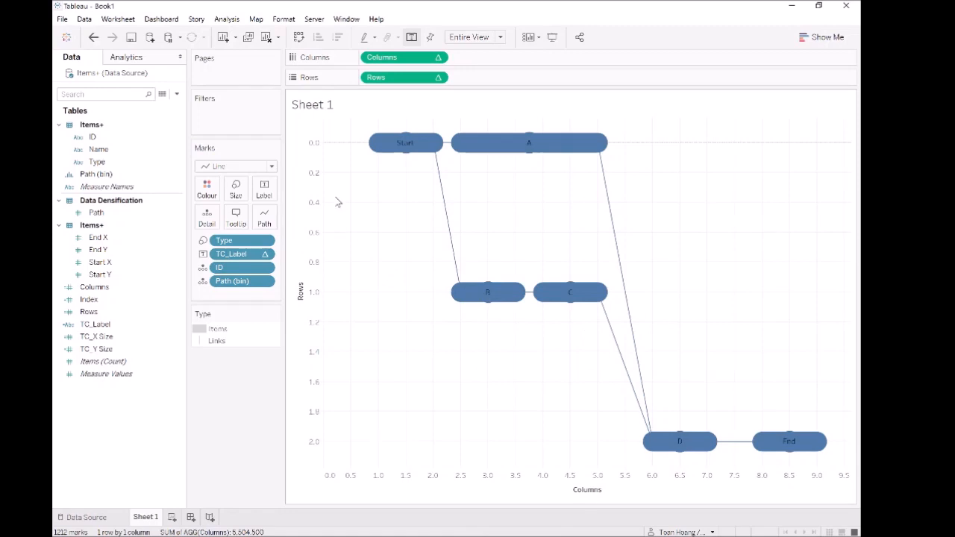
pyautogui.moveTo(438, 179)
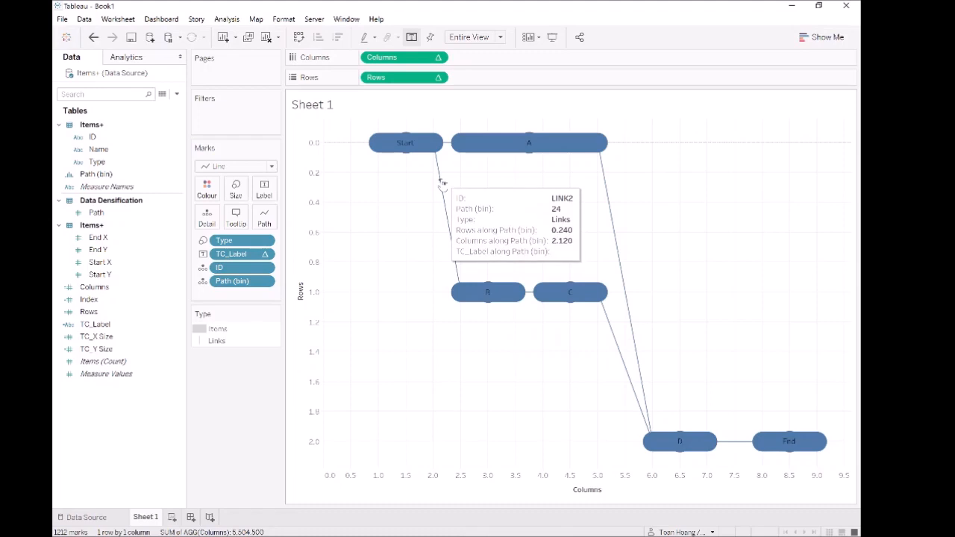
pyautogui.click(115, 350)
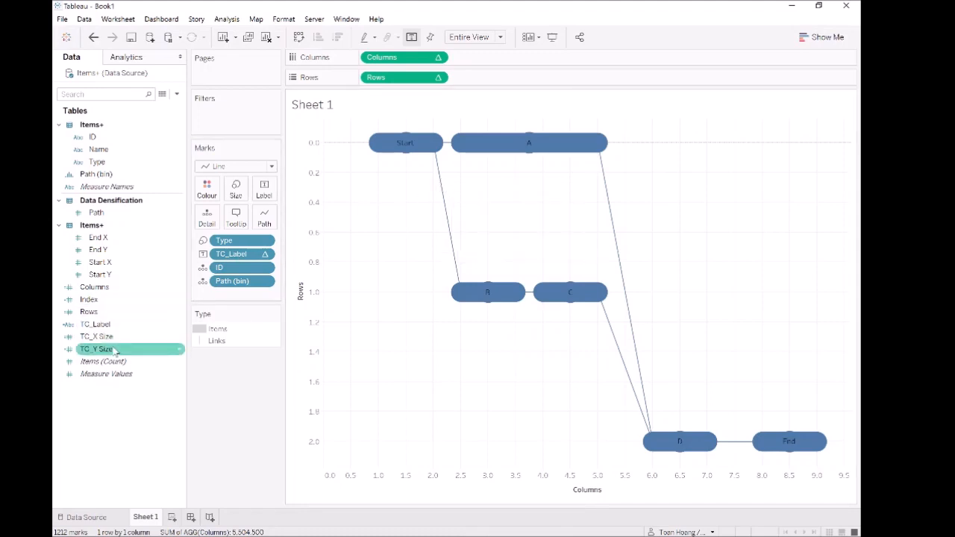